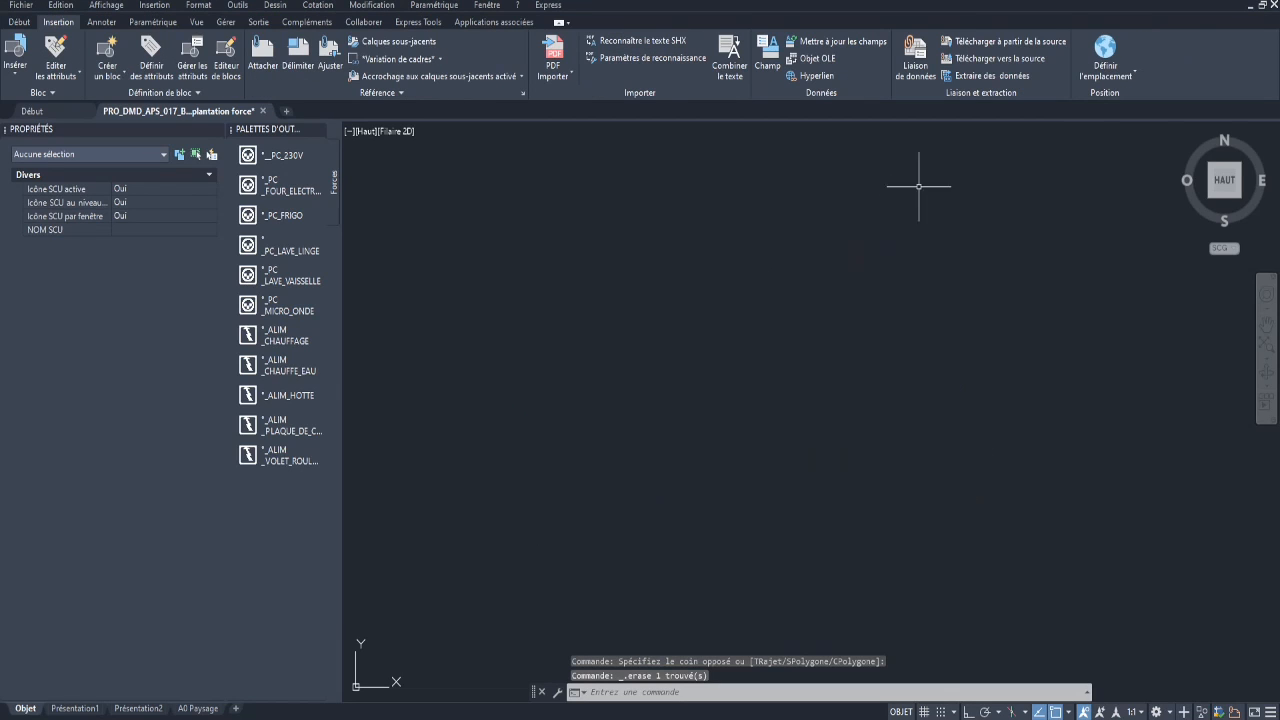
# Step: Start a new data extraction that uses the active drawing as its data source
pyautogui.click(988, 78)
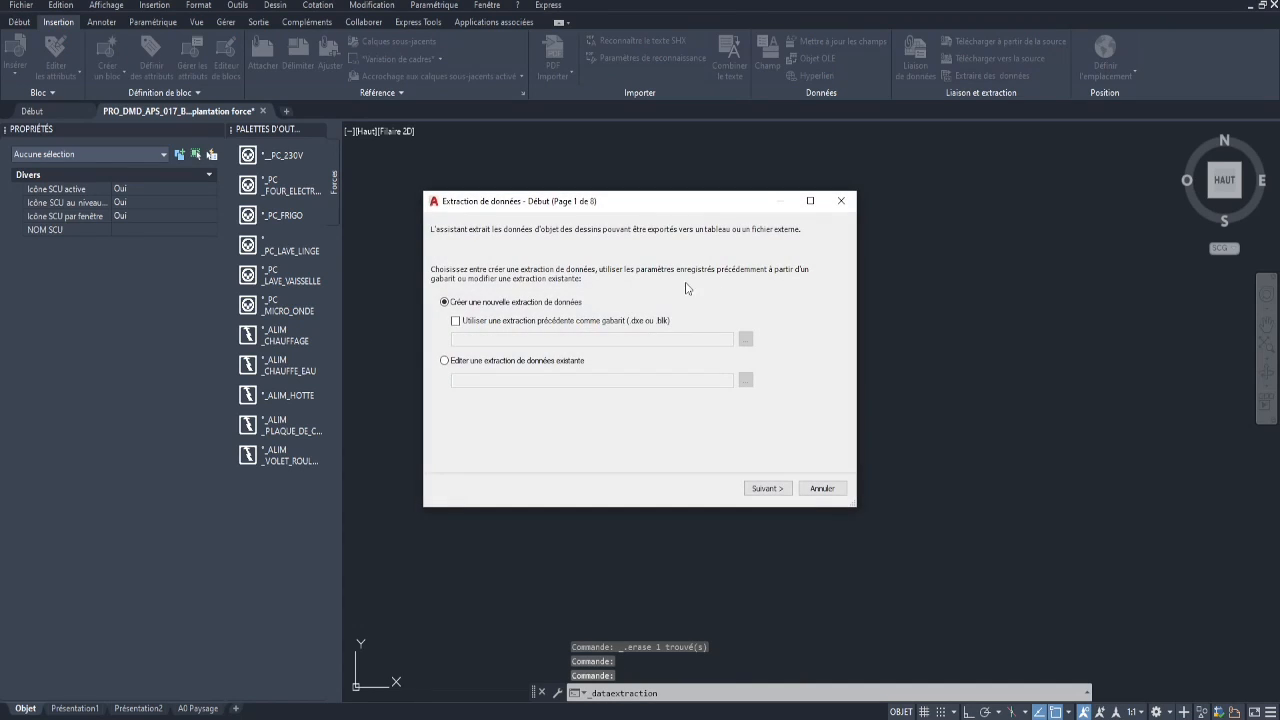
pyautogui.click(768, 489)
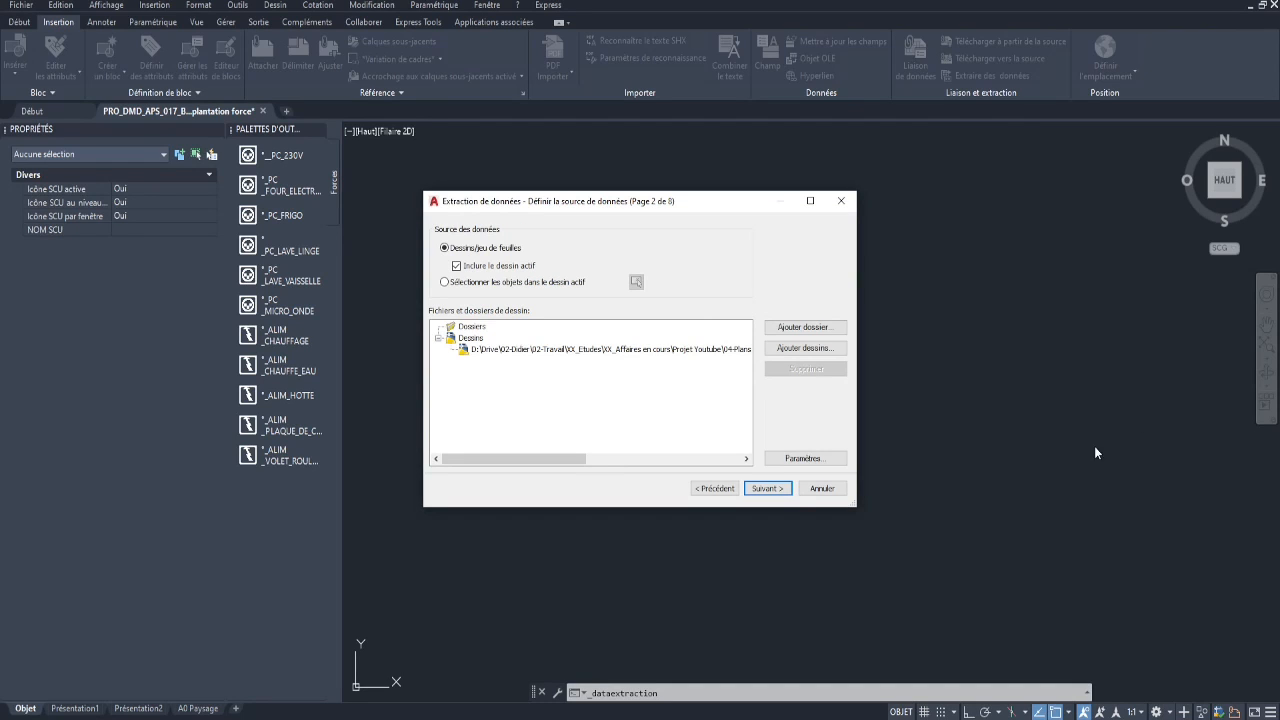
pyautogui.click(766, 493)
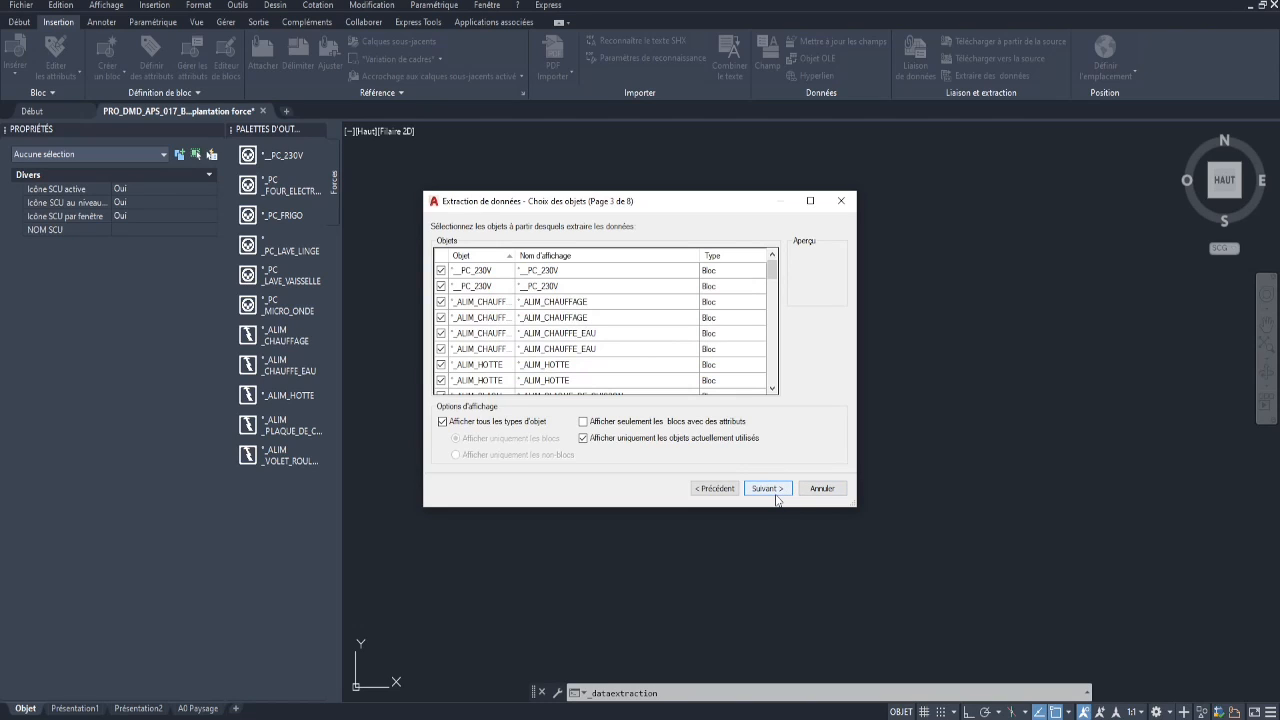
# Step: Limit the extraction's object list to blocks with attributes, without restricting it to objects currently in use
pyautogui.click(640, 424)
pyautogui.click(629, 442)
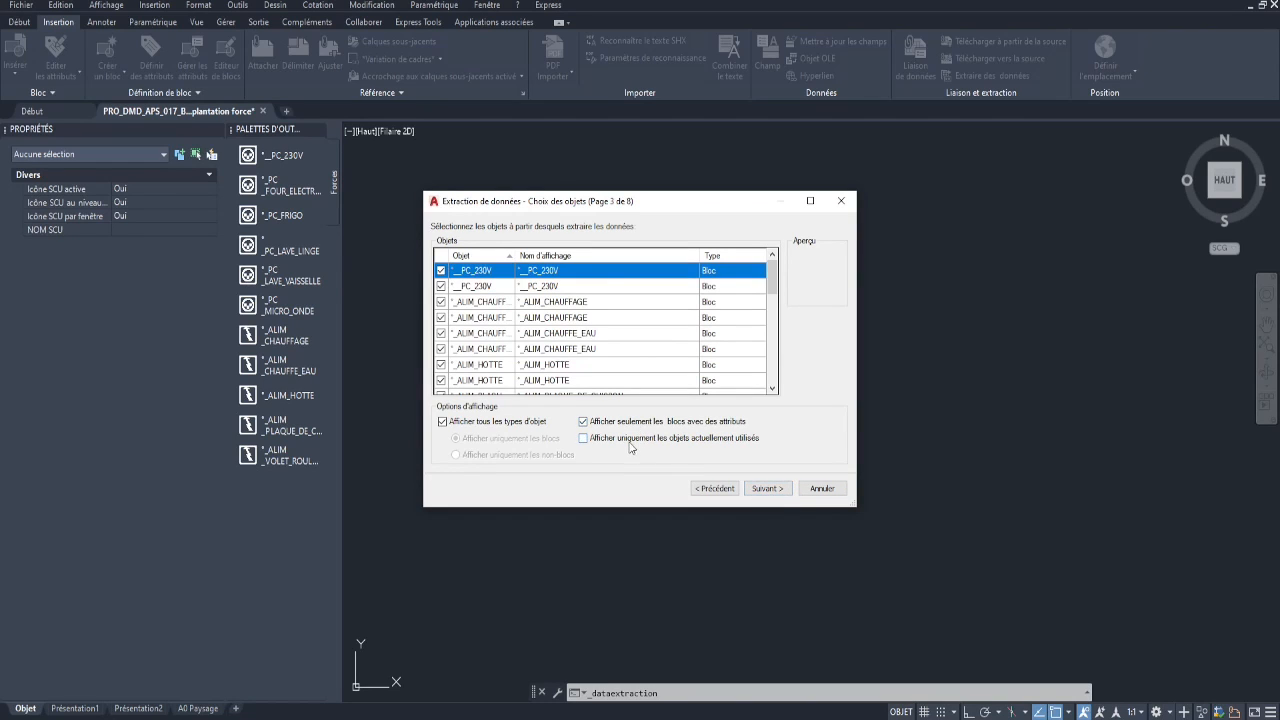
pyautogui.click(512, 423)
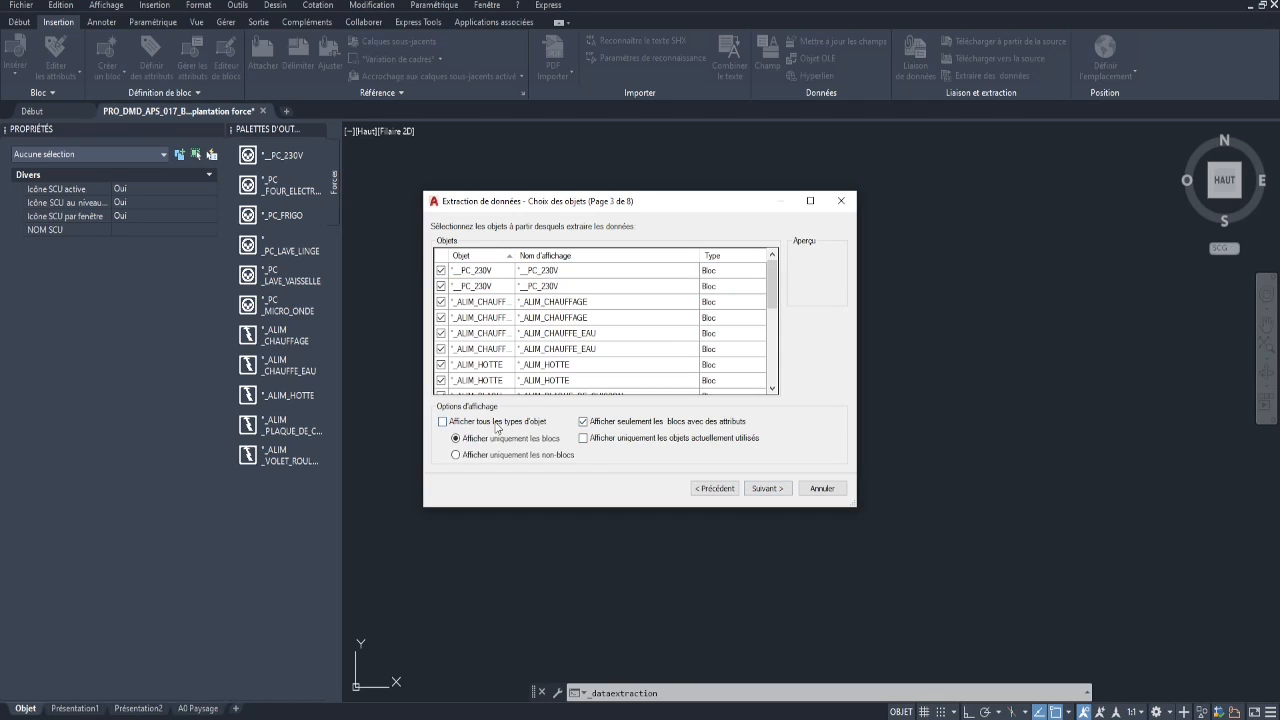
pyautogui.click(777, 490)
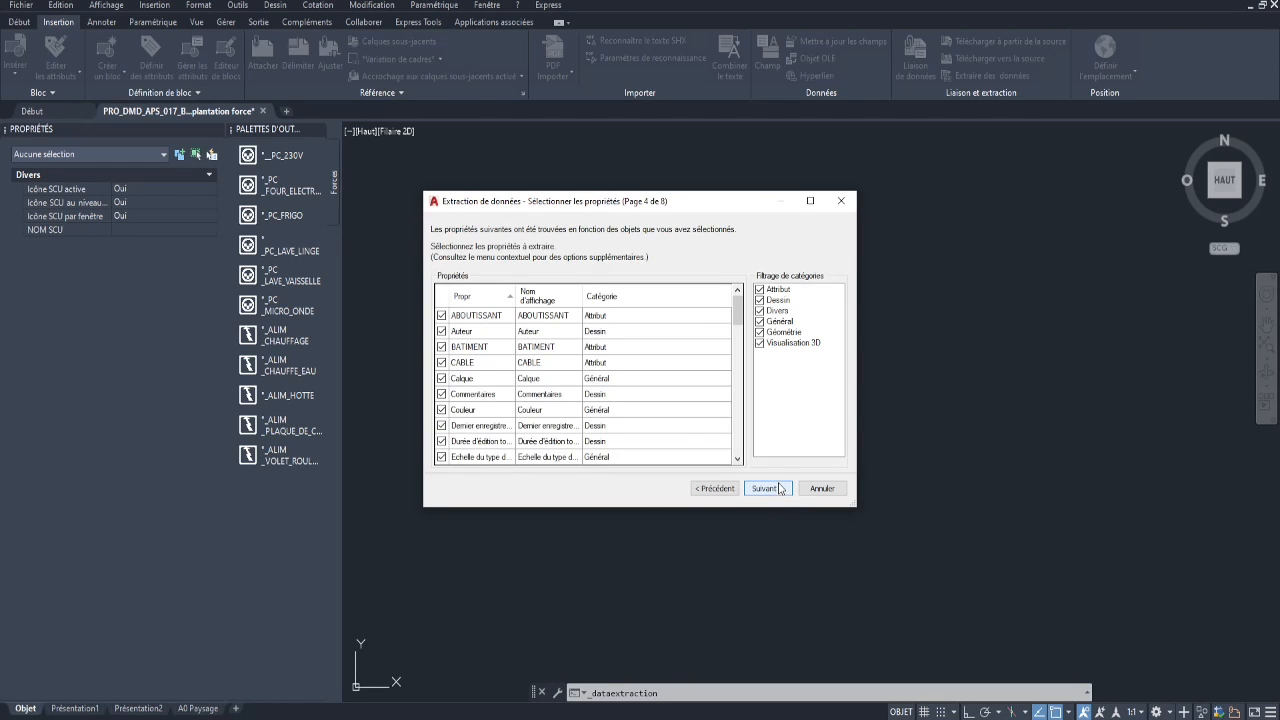
# Step: Keep only the Attribut and Géométrie property categories for the extraction, excluding Dessin, Divers, Général and Visualisation 3D
pyautogui.click(790, 343)
pyautogui.click(786, 321)
pyautogui.click(785, 311)
pyautogui.click(780, 300)
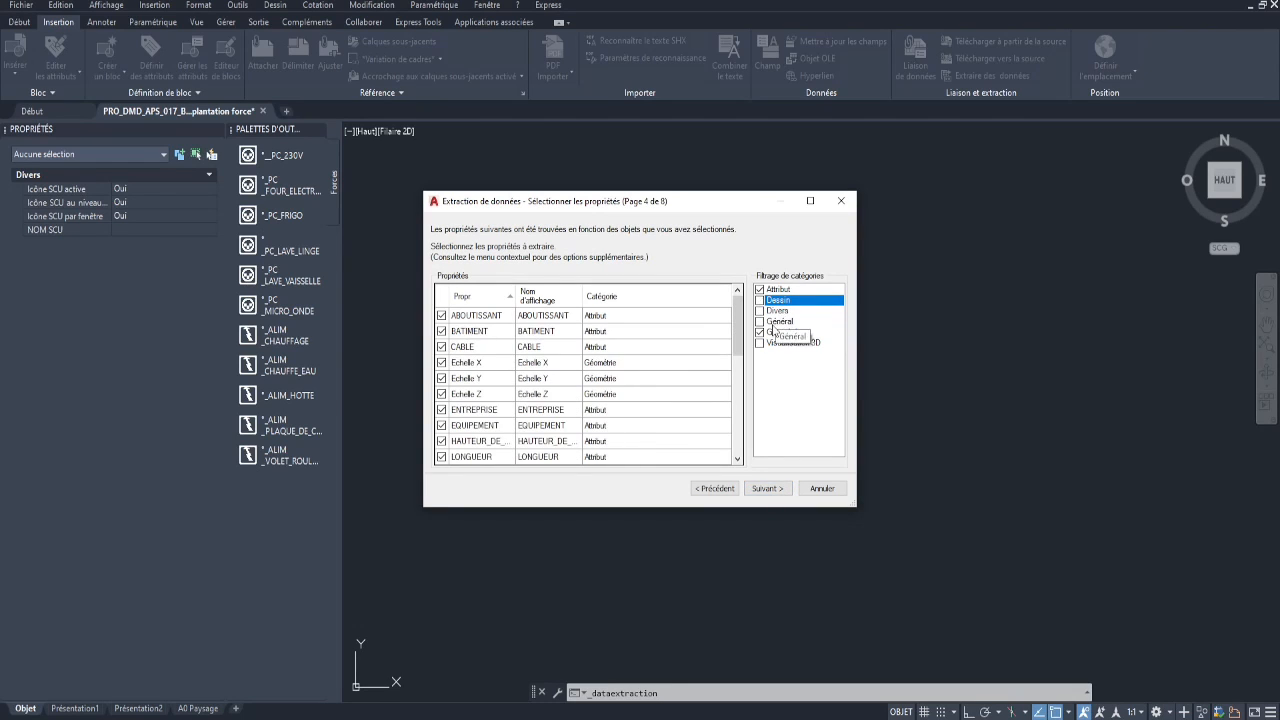
pyautogui.click(768, 488)
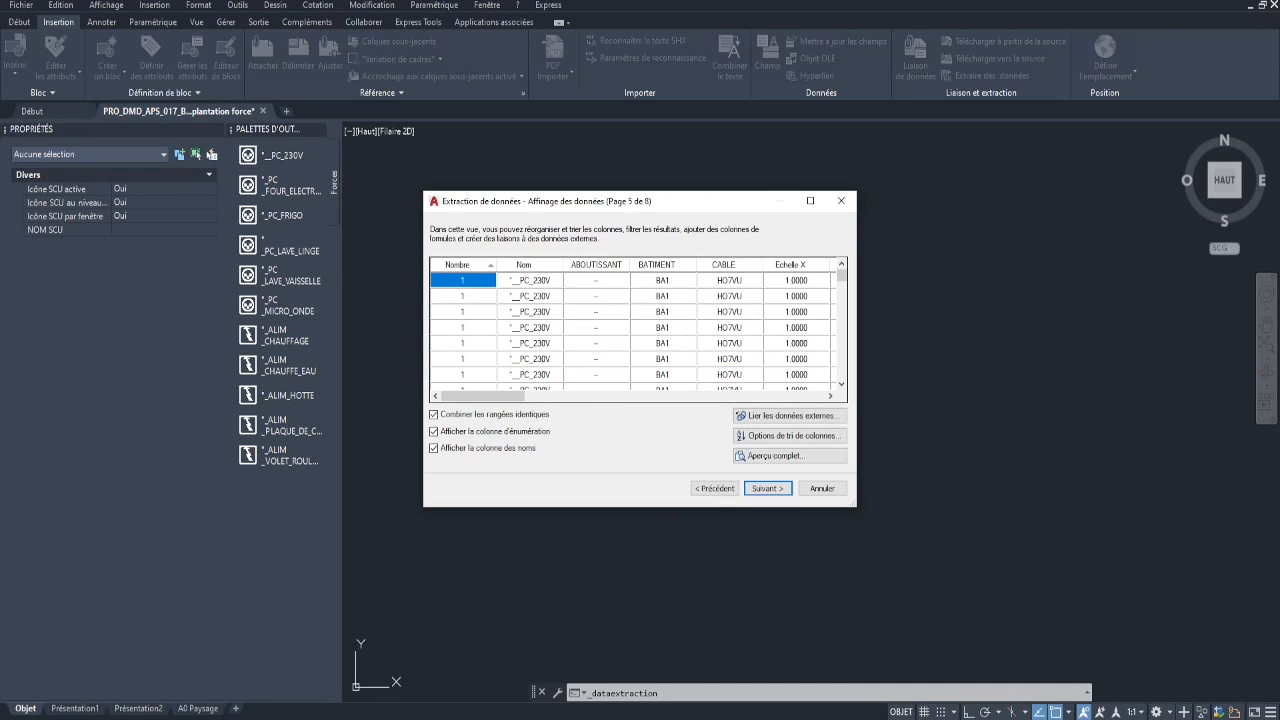
# Step: Finish the extraction as a table in the Standard style and place it in the drawing, accepting its large size
pyautogui.click(788, 490)
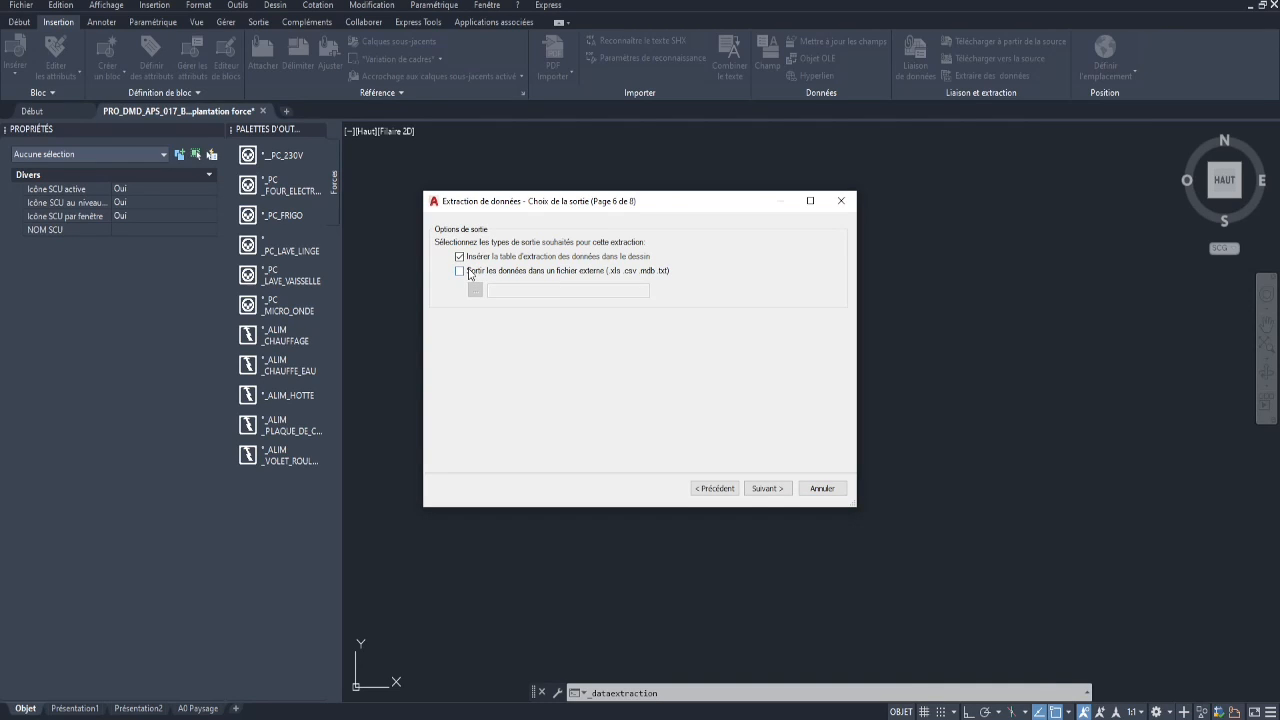
pyautogui.click(761, 487)
pyautogui.click(782, 492)
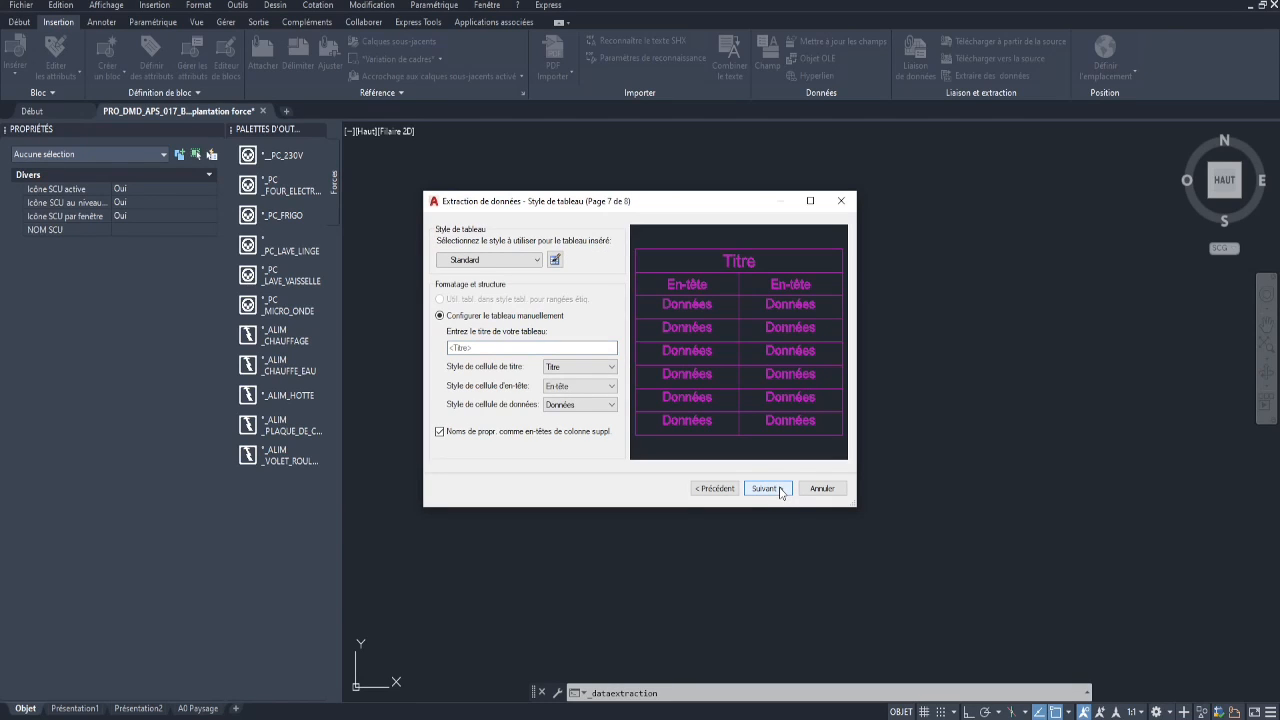
pyautogui.click(781, 492)
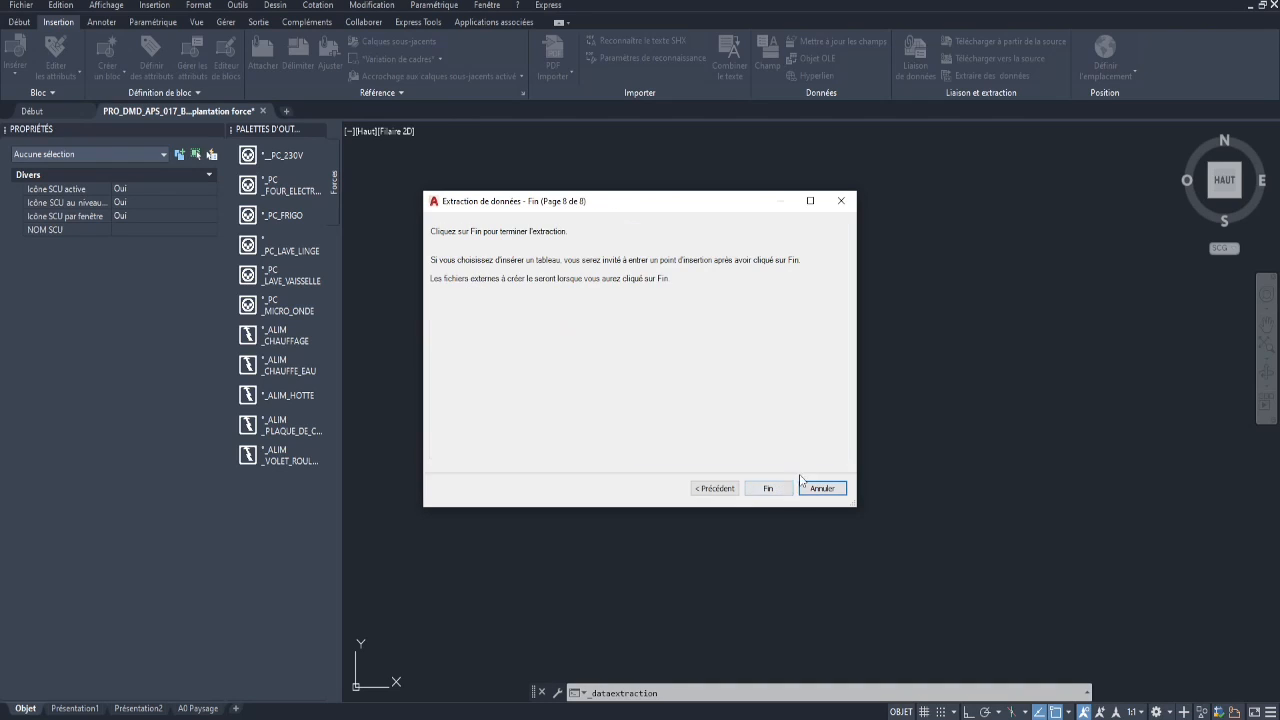
pyautogui.click(768, 489)
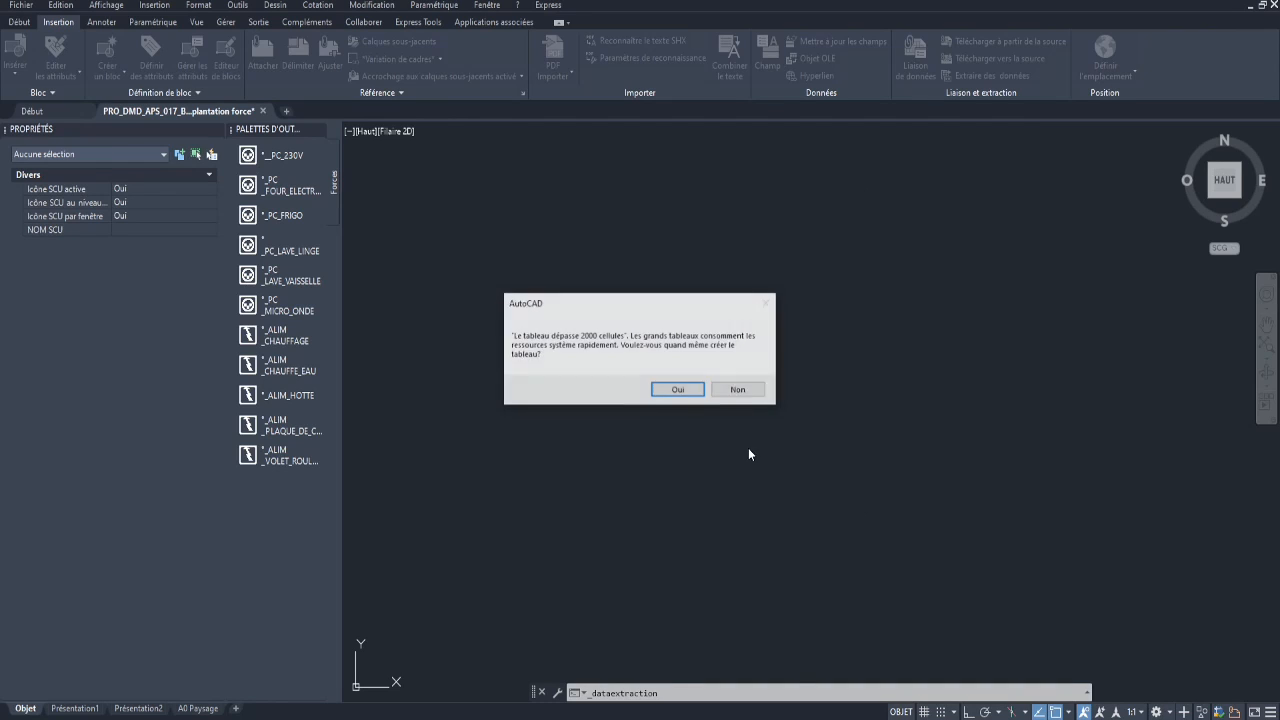
pyautogui.click(690, 393)
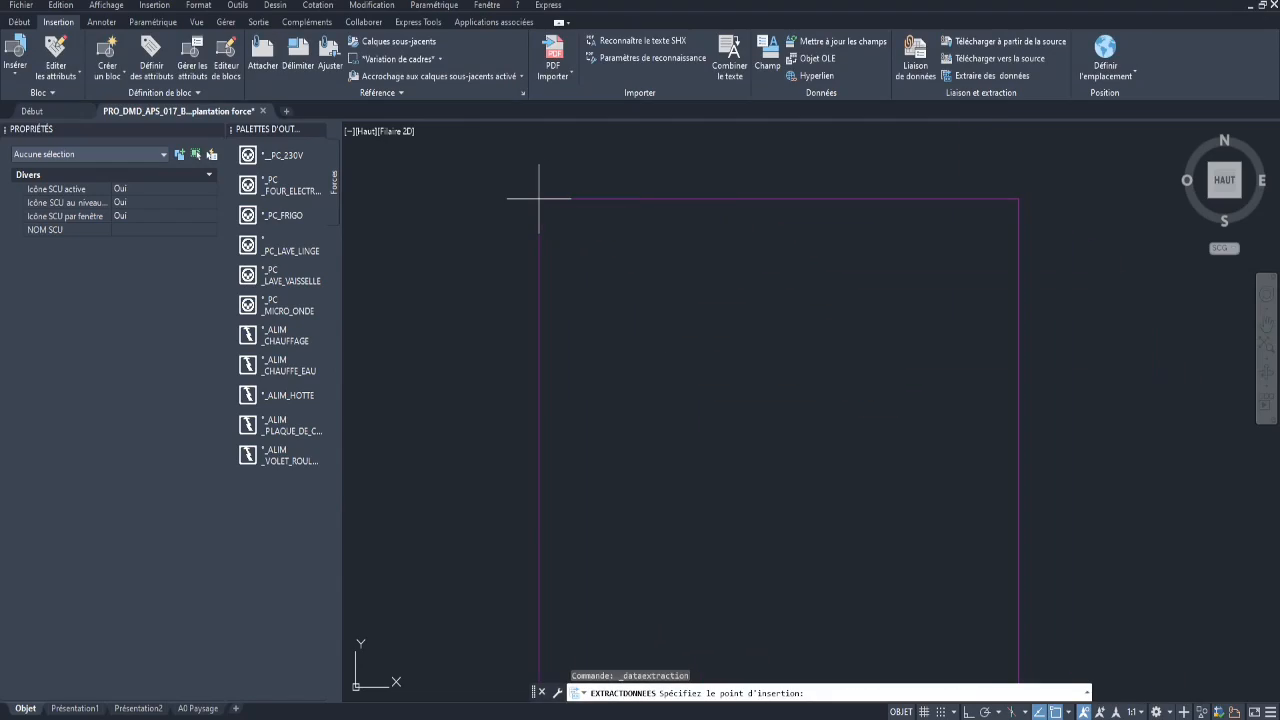
pyautogui.click(539, 200)
# Step: Export the inserted extraction table to an external CSV file
pyautogui.scroll(5, 600, 240)
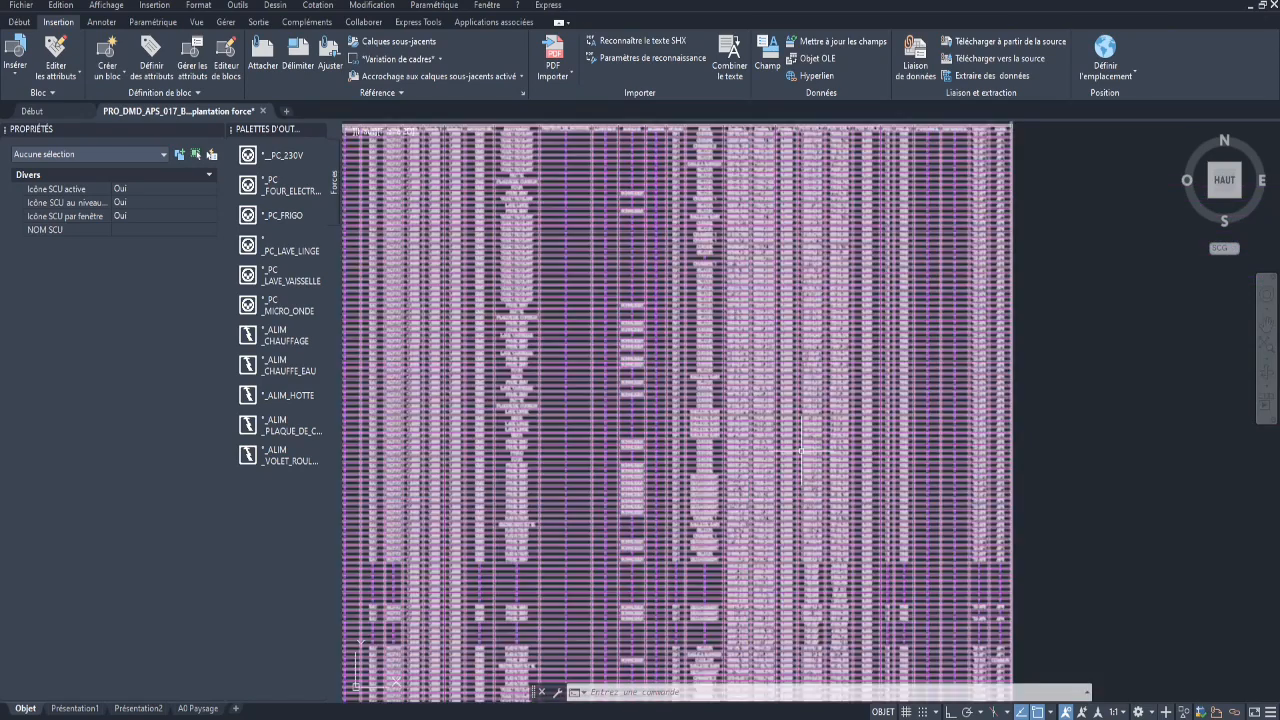
pyautogui.click(834, 456)
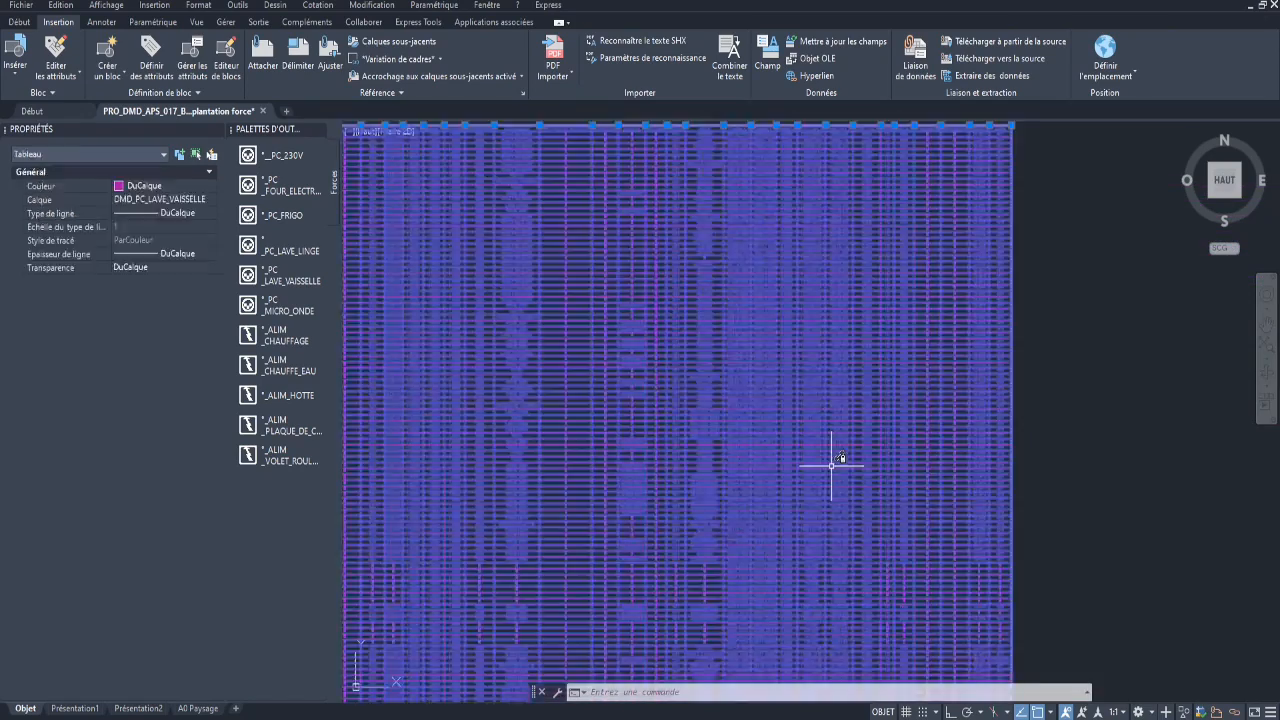
pyautogui.rightClick(834, 456)
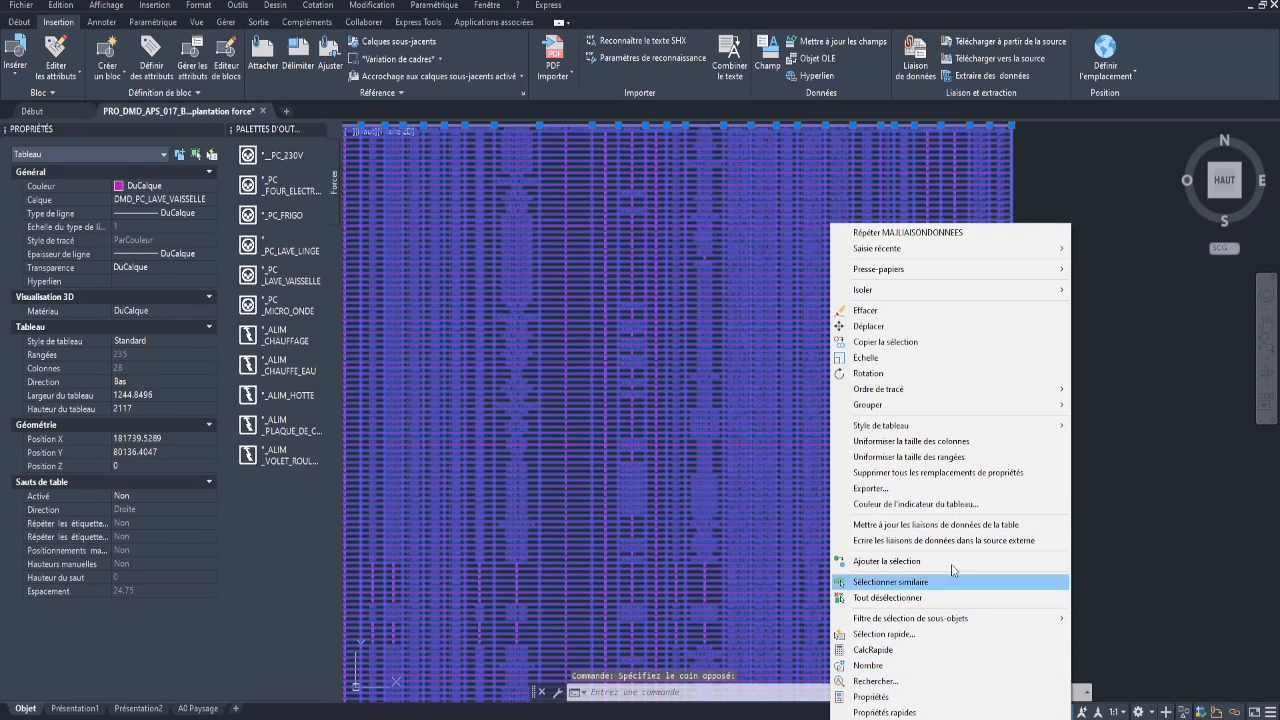
pyautogui.click(940, 489)
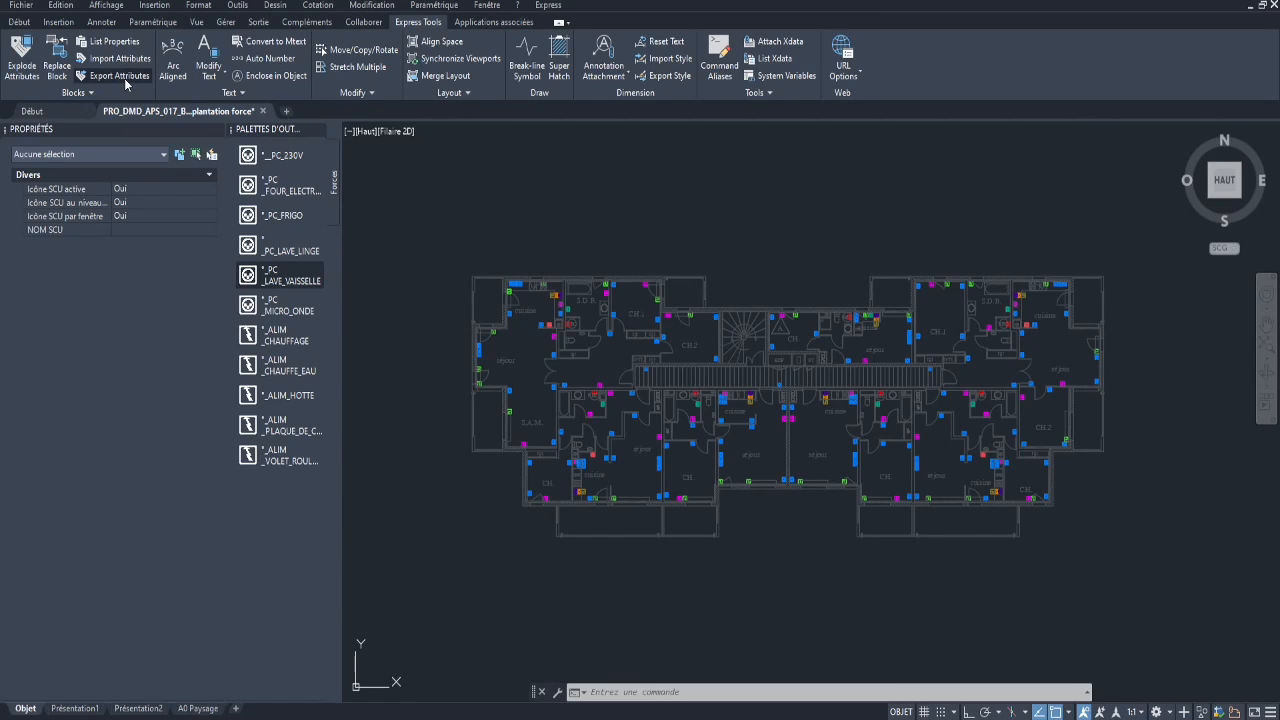
# Step: Start Export Attributes, saving to "PRO_DMD_APS_017_B2_R+1_PLN_00459_0_Plan d'implantation force.txt" in the $Données folder and replacing the existing file
pyautogui.click(124, 78)
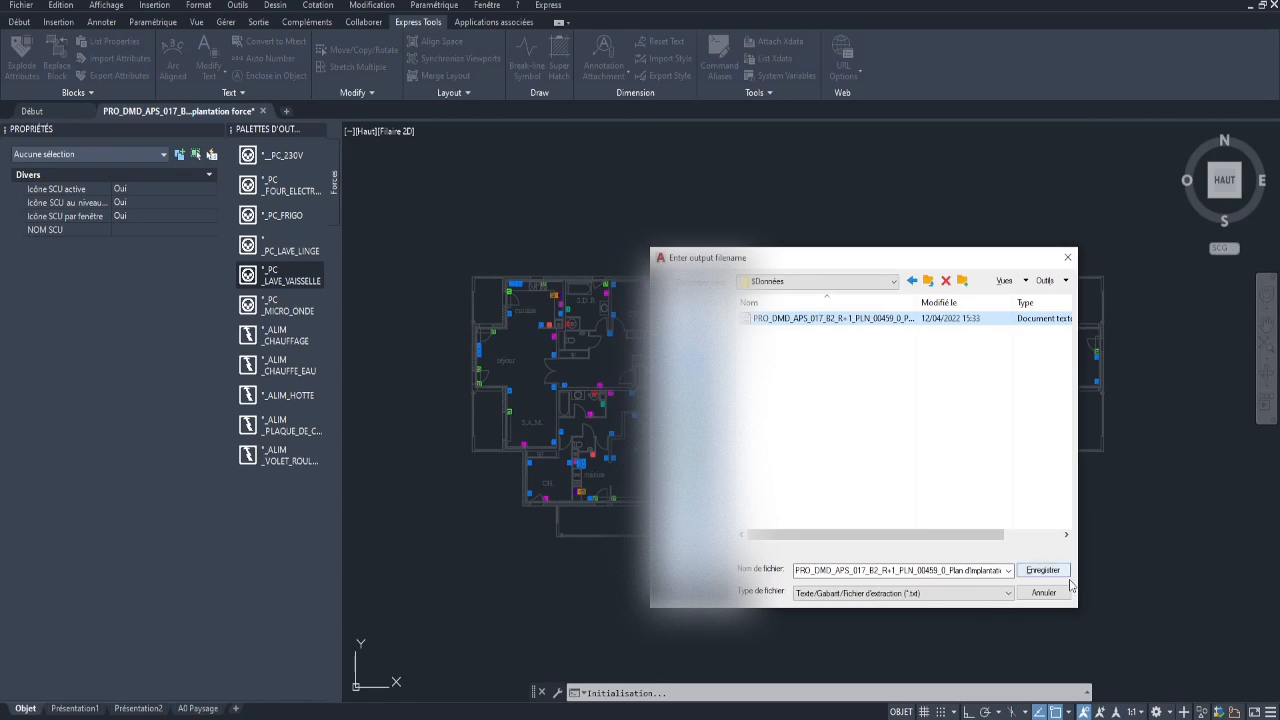
pyautogui.click(991, 595)
pyautogui.click(991, 598)
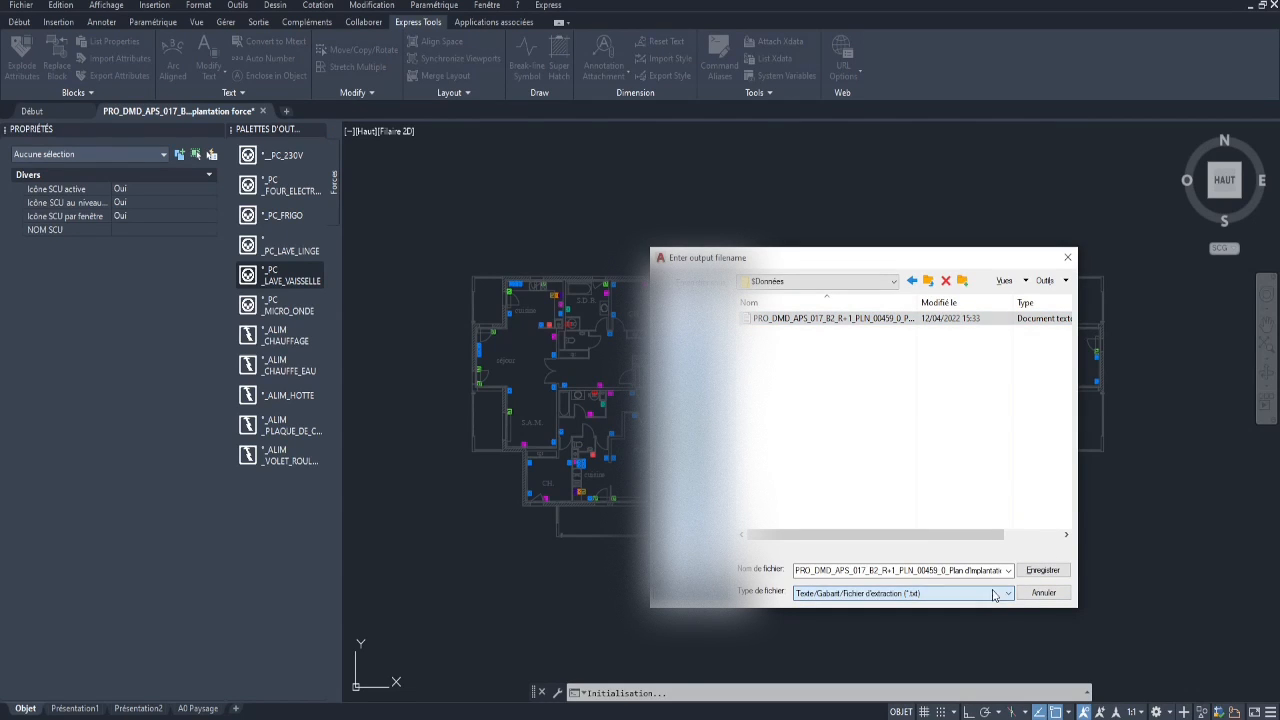
pyautogui.click(1044, 571)
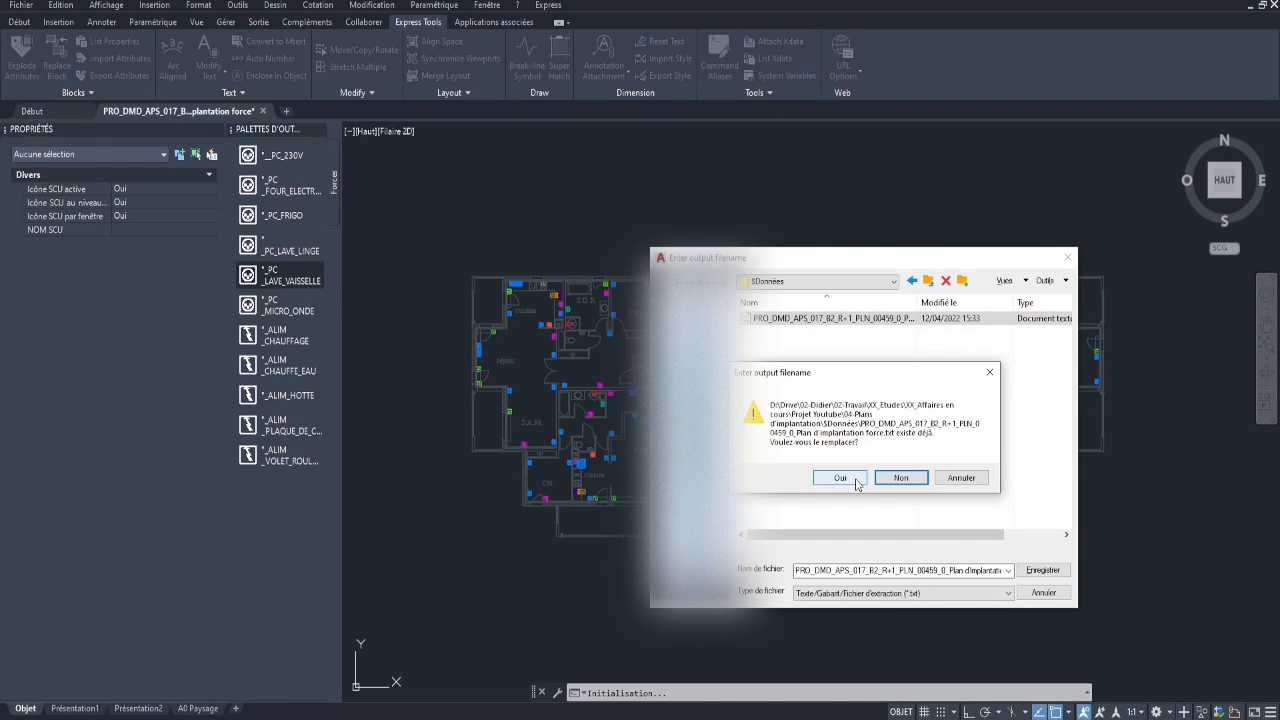
pyautogui.click(856, 481)
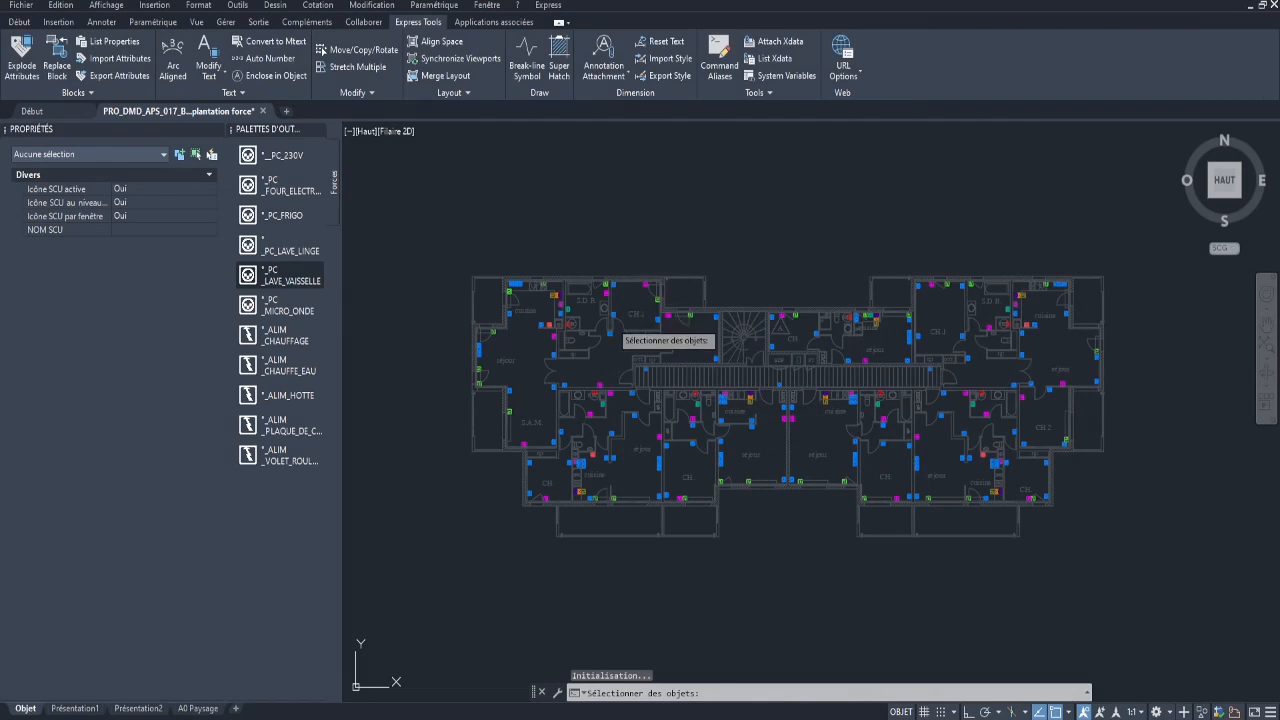
# Step: Select all attribute blocks across the whole floor plan and complete the attribute export
pyautogui.click(434, 228)
pyautogui.click(1148, 573)
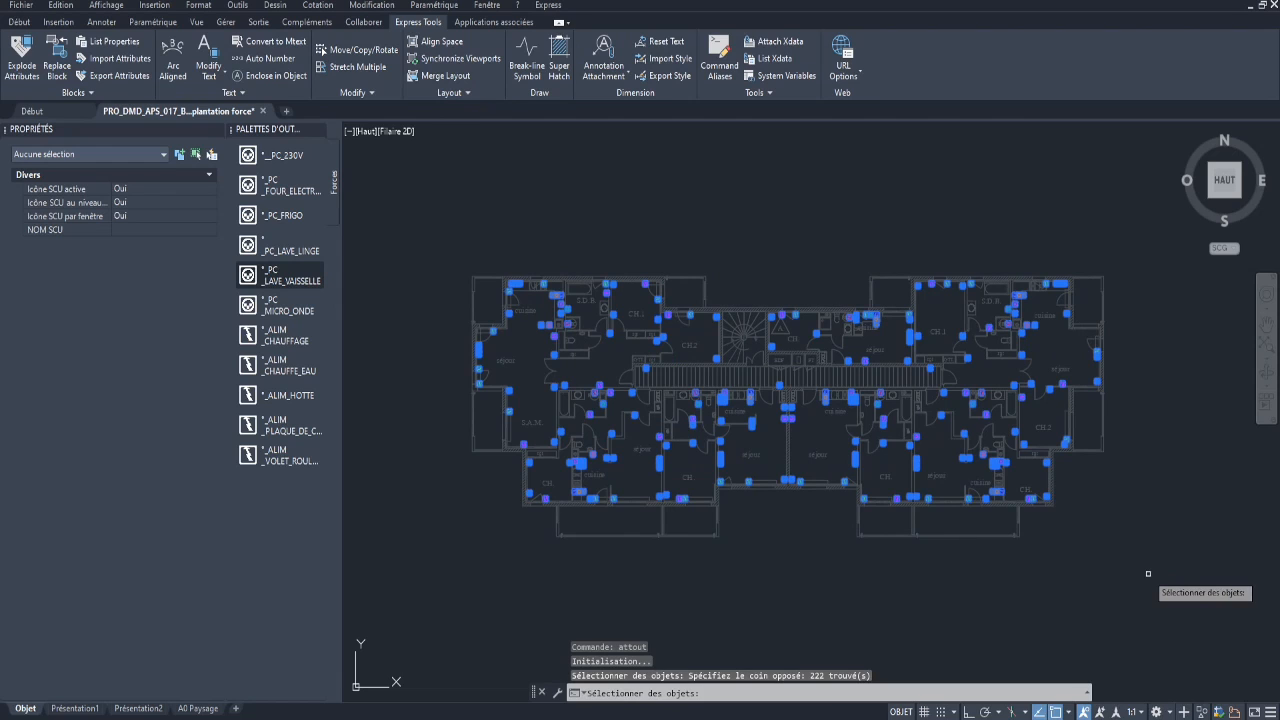
pyautogui.press('Return')
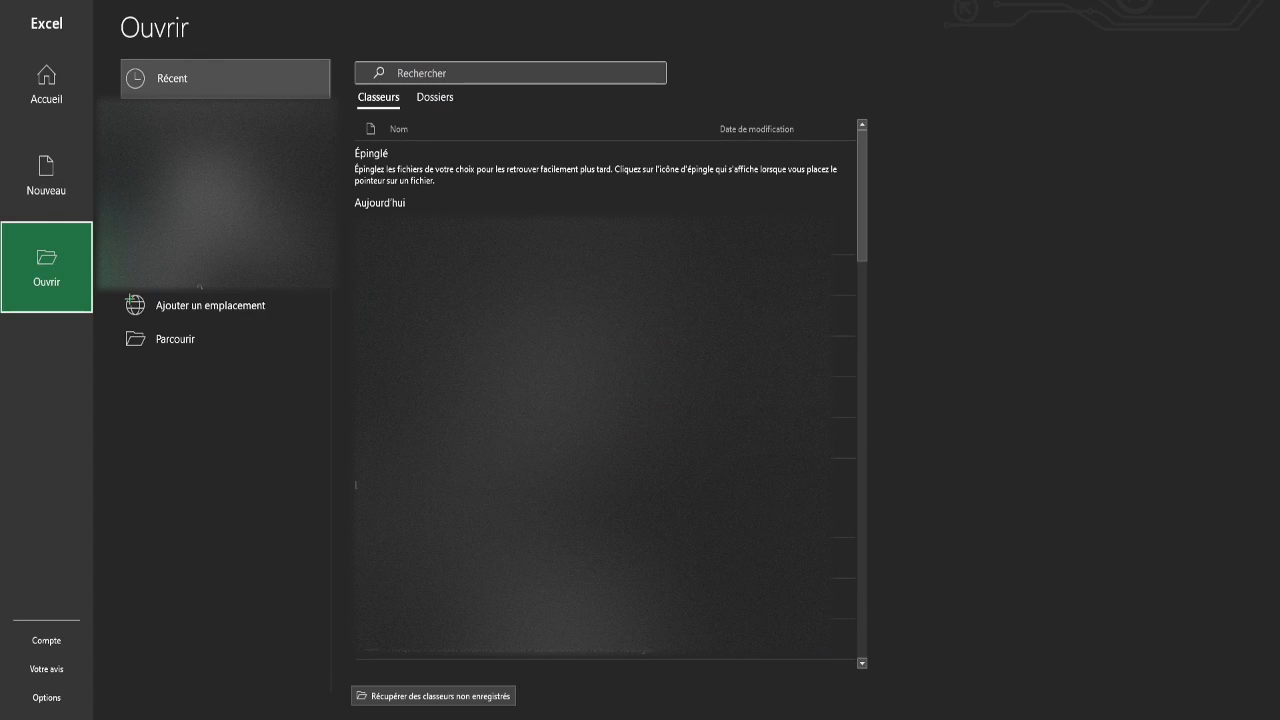
# Step: Switch to Excel and open the exported "Plan d'implantation force.txt" from the $Données folder, with all file types listed
pyautogui.click(176, 339)
pyautogui.click(789, 514)
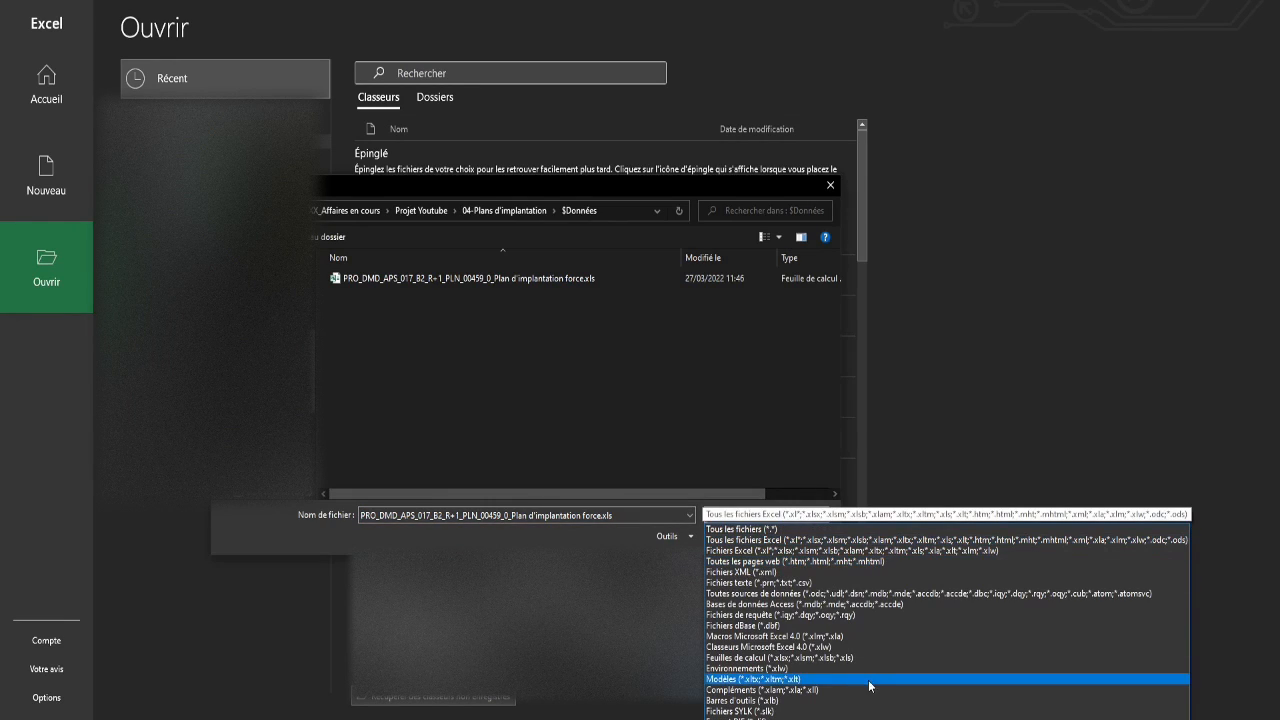
pyautogui.click(758, 530)
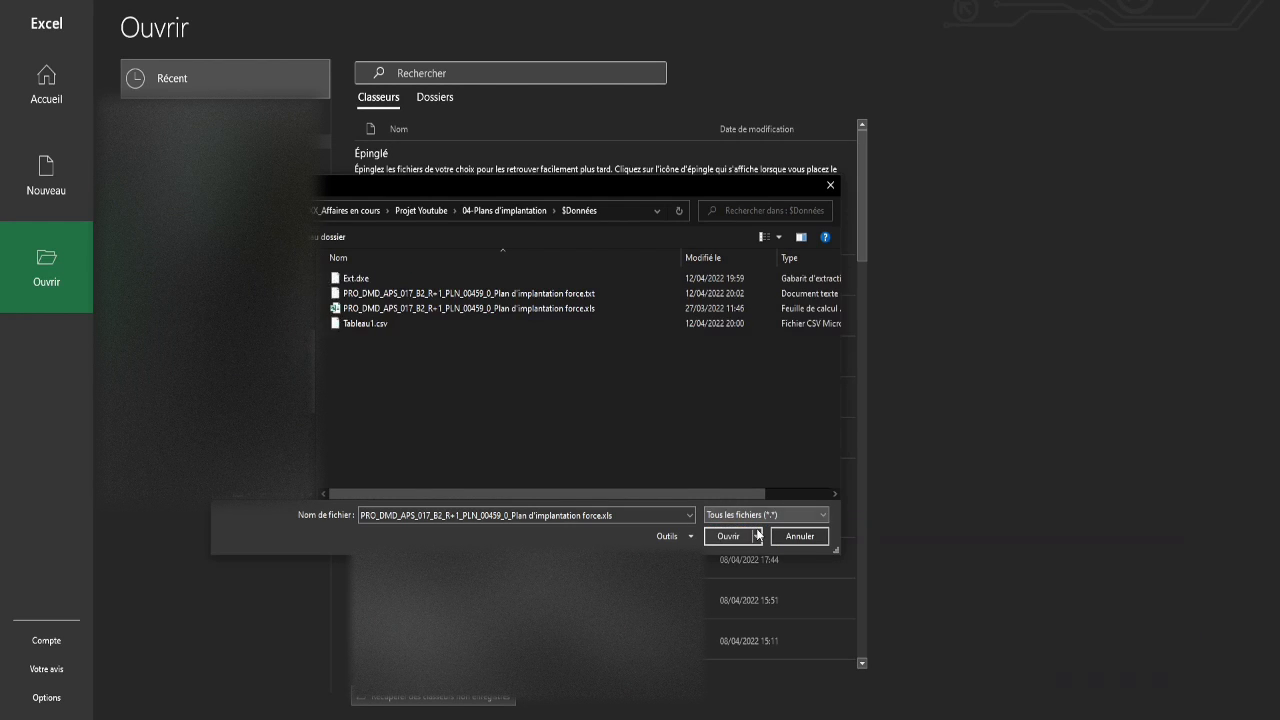
pyautogui.click(437, 295)
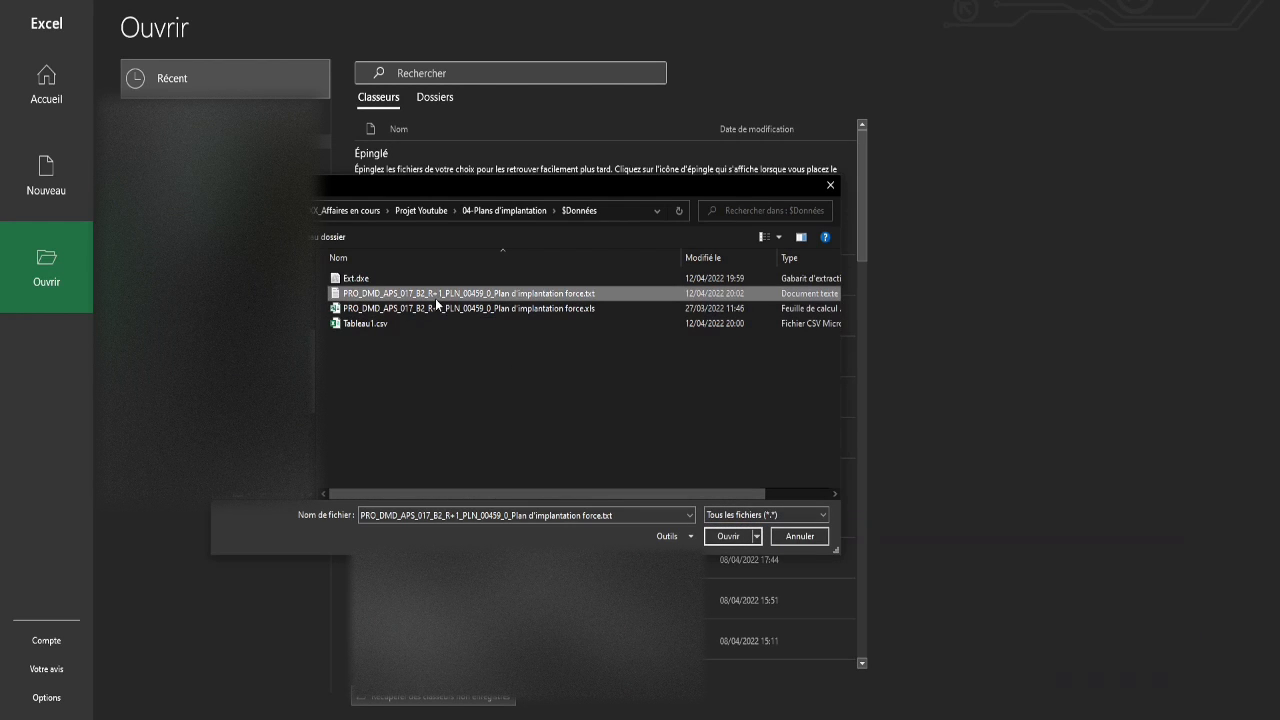
pyautogui.click(738, 539)
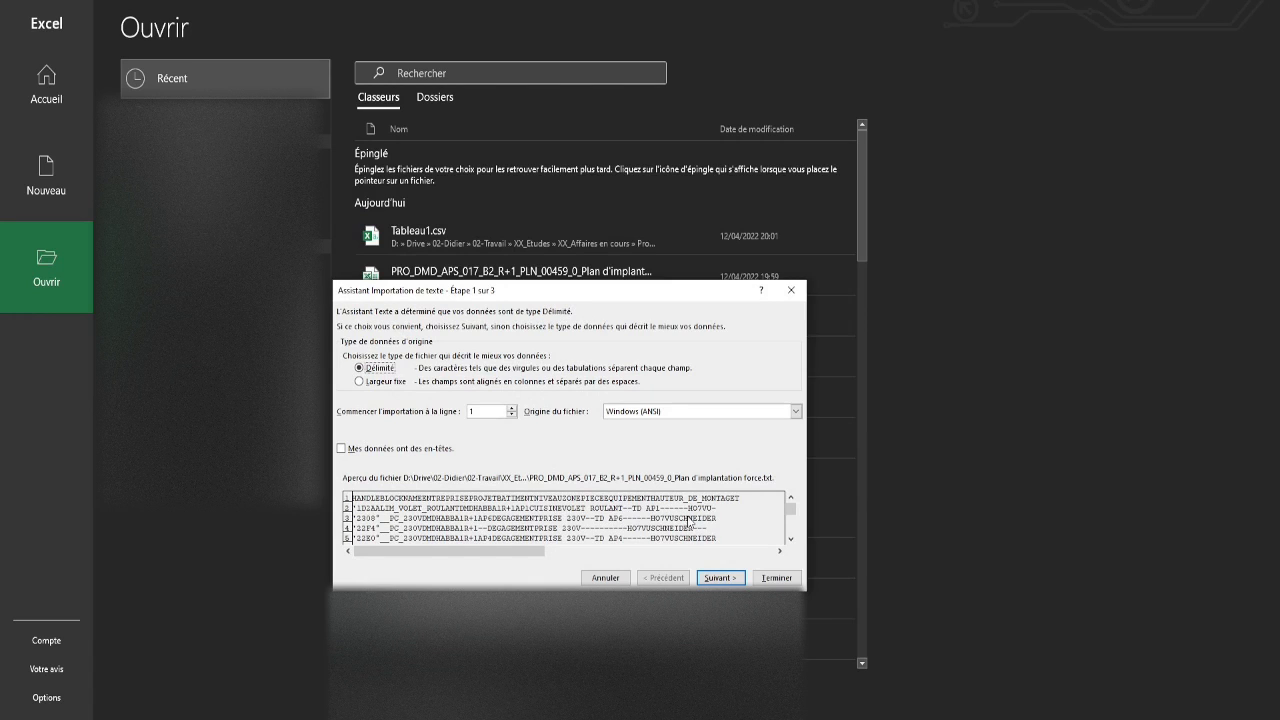
# Step: Import the text file as delimited data with Tabulation as separator and Standard column format
pyautogui.click(706, 579)
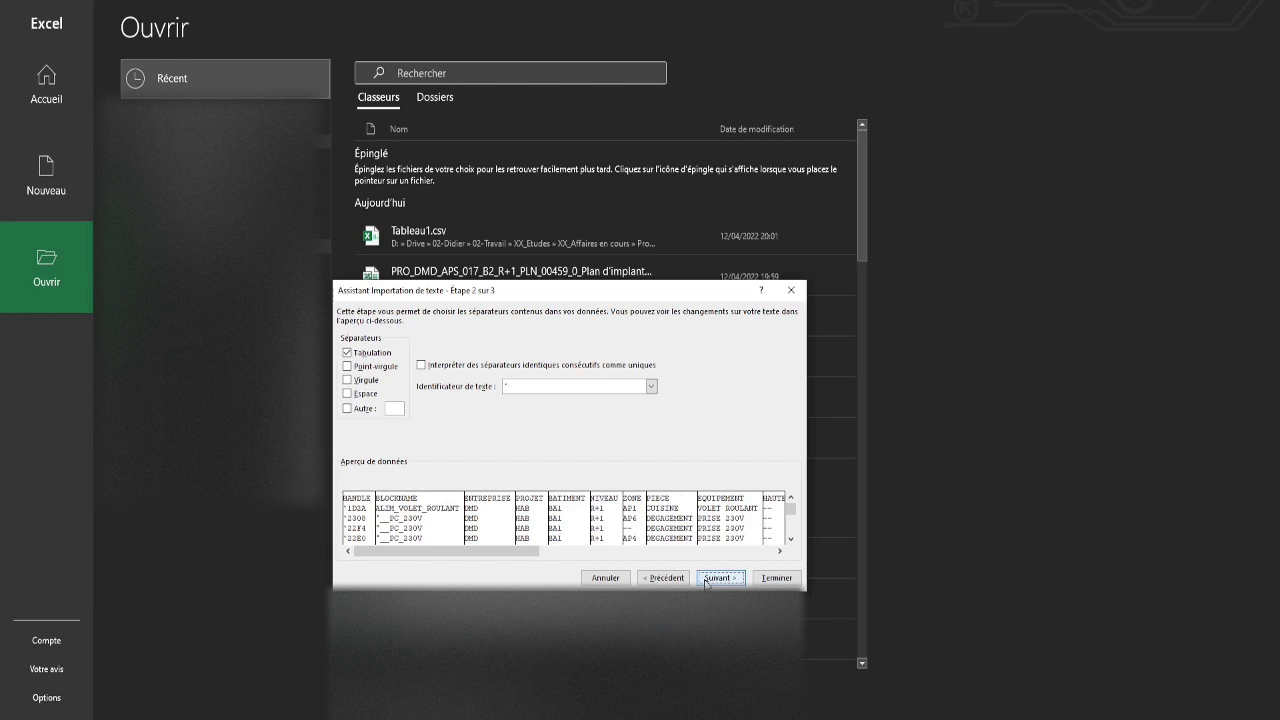
pyautogui.click(706, 582)
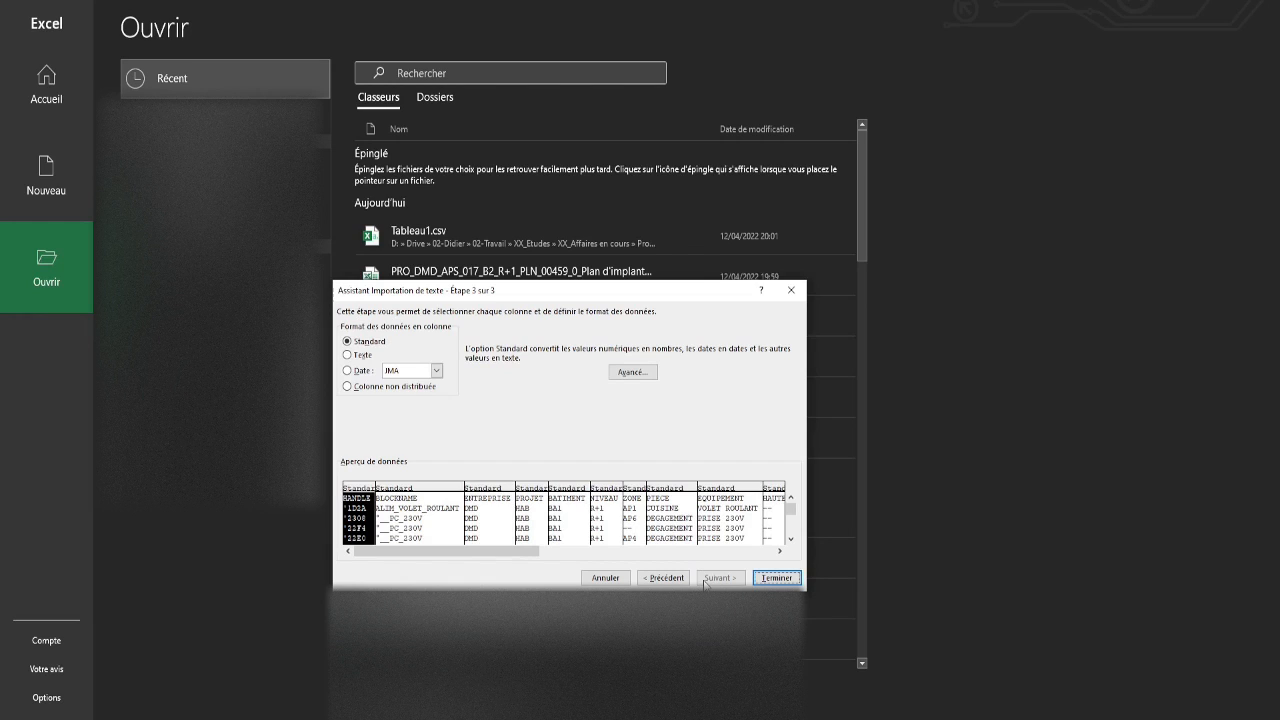
pyautogui.click(777, 578)
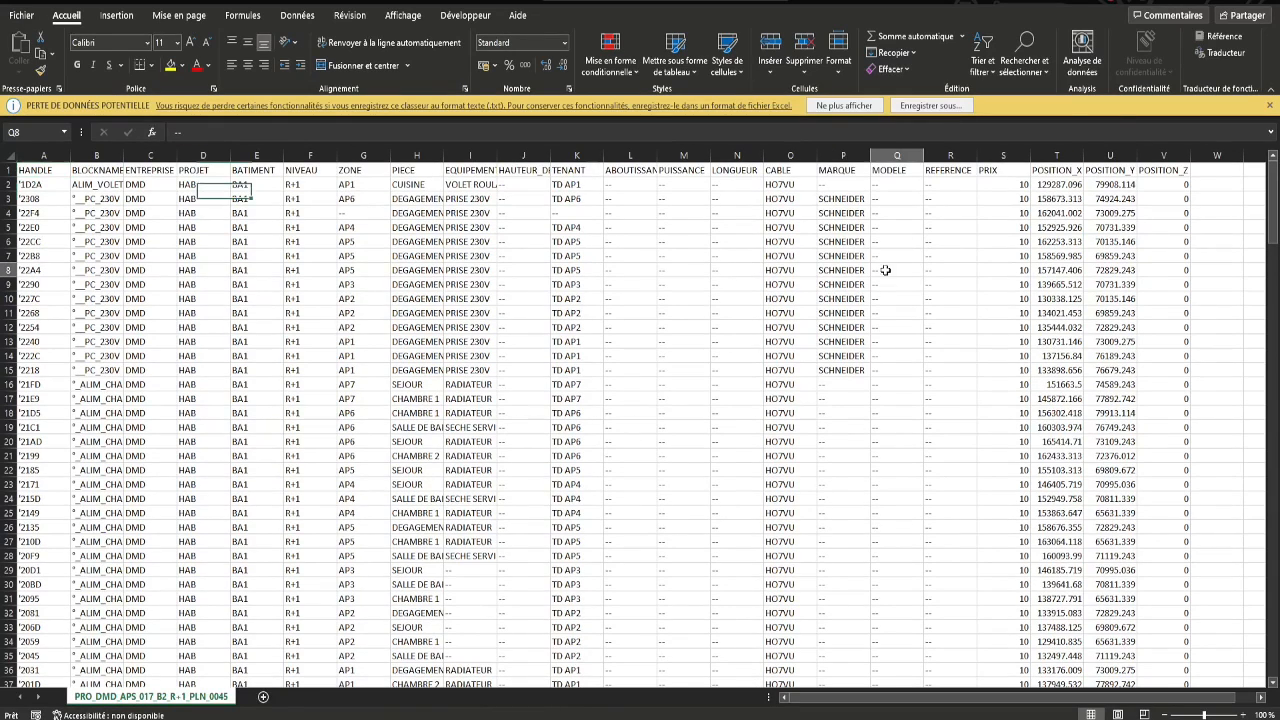
# Step: Copy SCHNEIDER from cell P15 into the MARQUE cells from P16 down to the end of the data
pyautogui.moveTo(1000, 698); pyautogui.dragTo(751, 705)
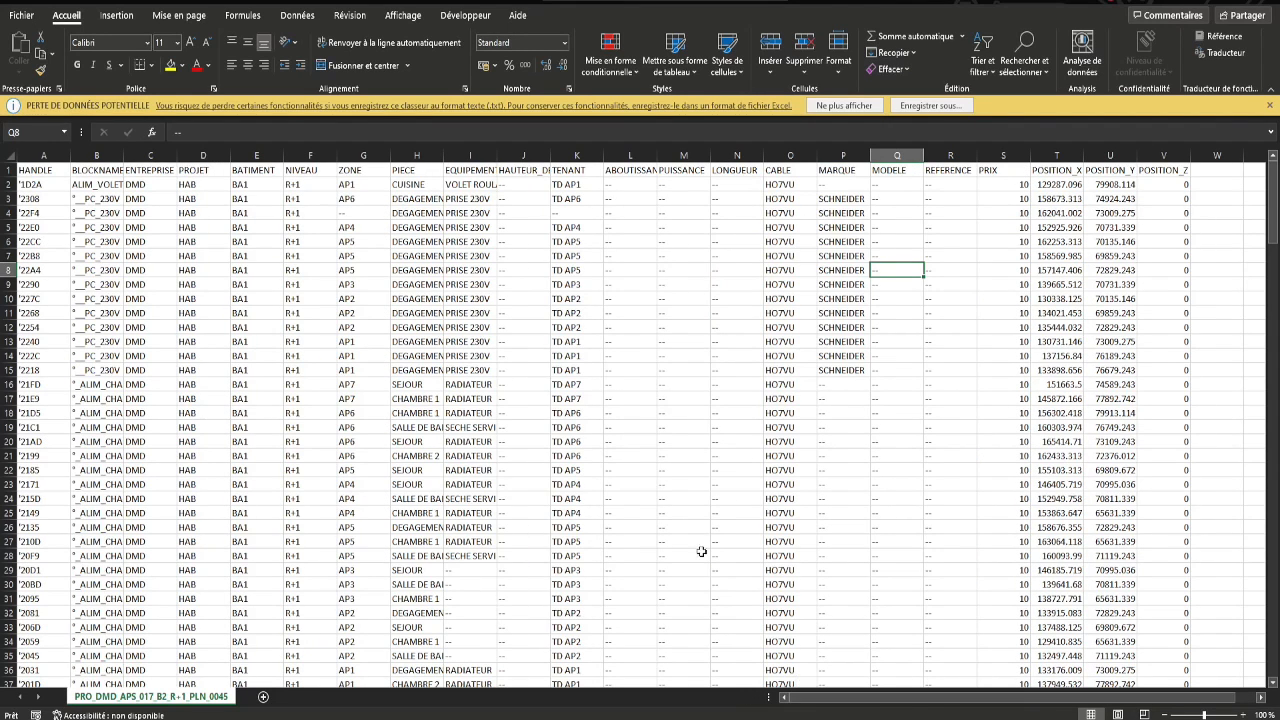
pyautogui.click(841, 371)
pyautogui.hotkey('ctrl', 'c')
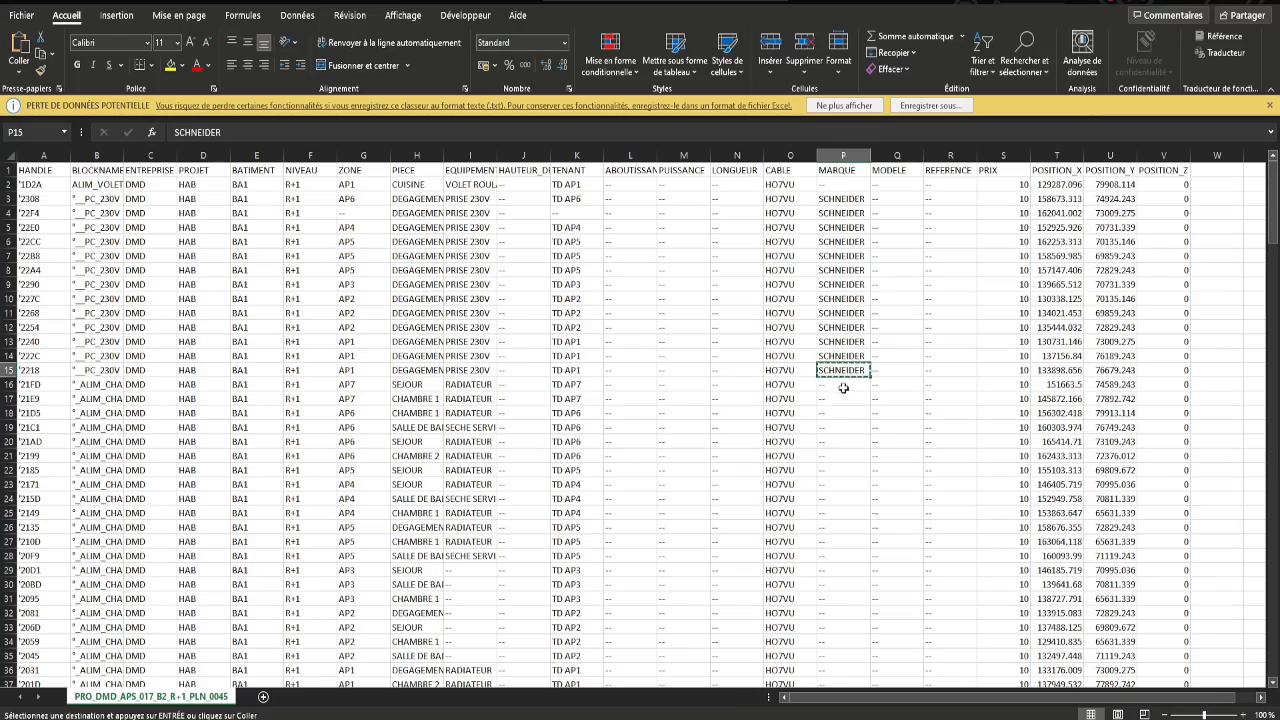
pyautogui.moveTo(843, 394); pyautogui.dragTo(831, 656)
pyautogui.hotkey('ctrl', 'v')
pyautogui.scroll(20, 834, 651)
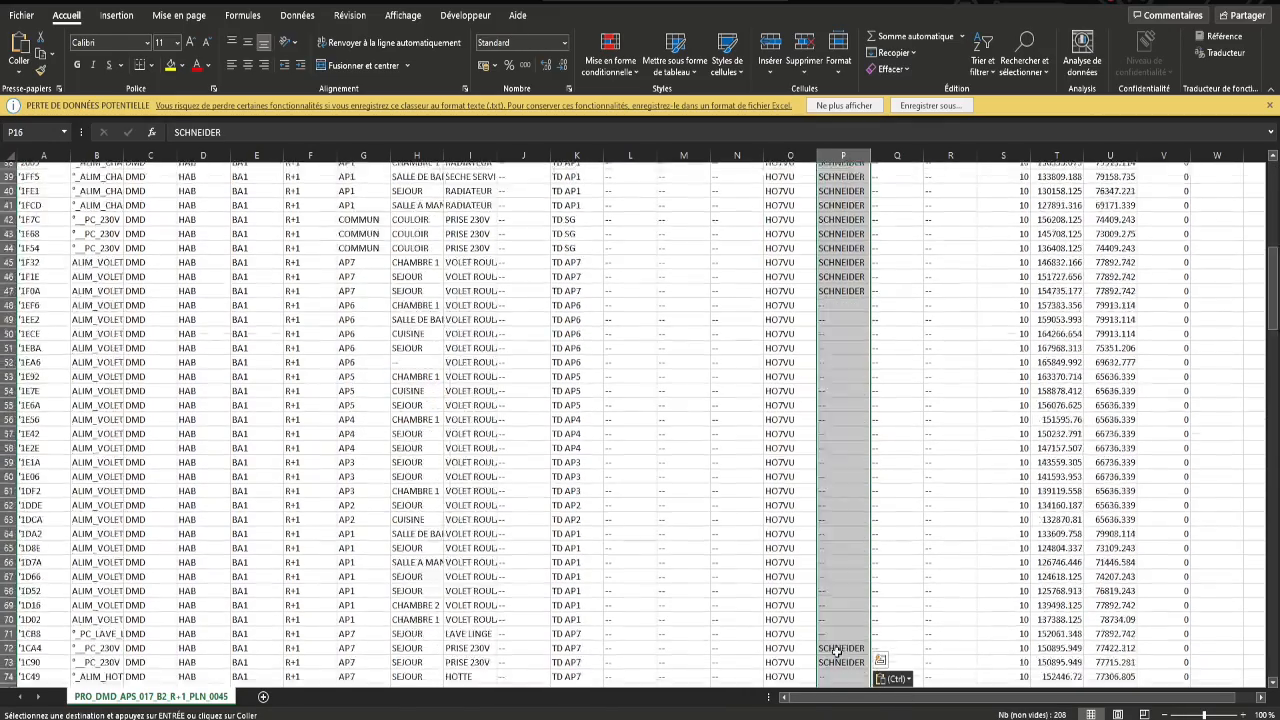
# Step: Paste SCHNEIDER into cell P2 of the MARQUE column and end the copy mode
pyautogui.click(841, 187)
pyautogui.hotkey('ctrl', 'v')
pyautogui.click(835, 367)
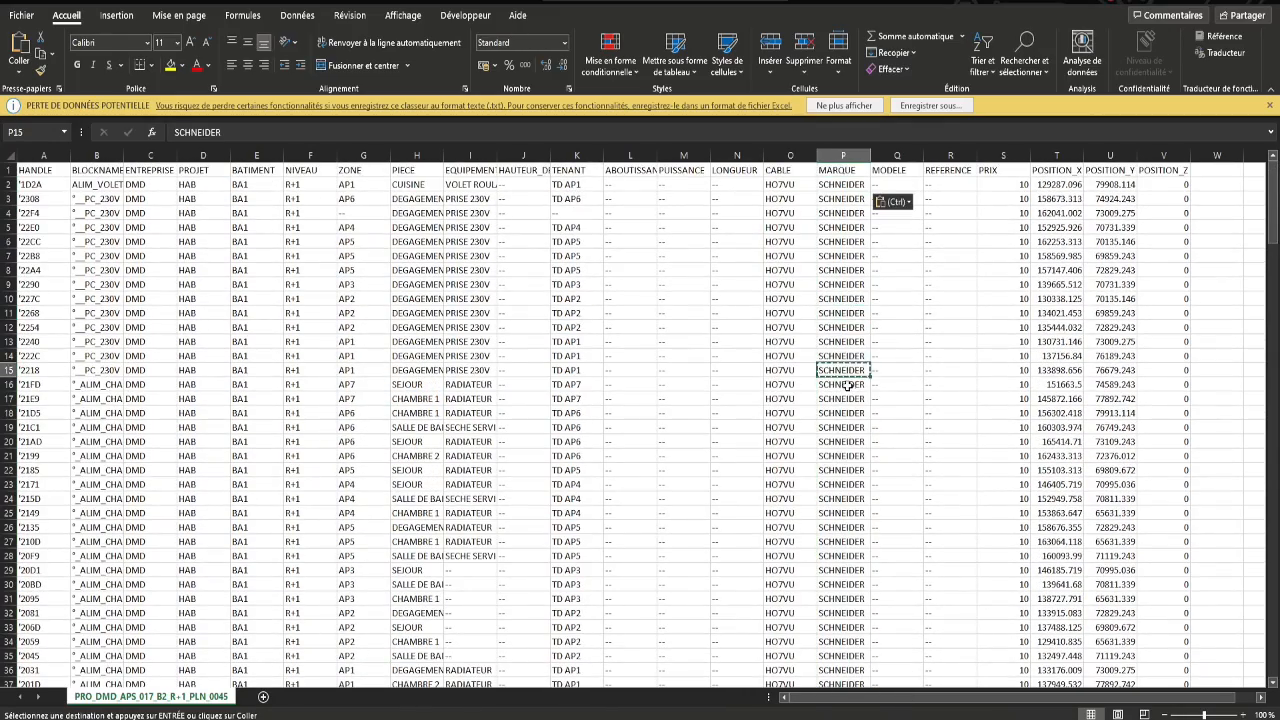
pyautogui.click(832, 456)
pyautogui.press('Escape')
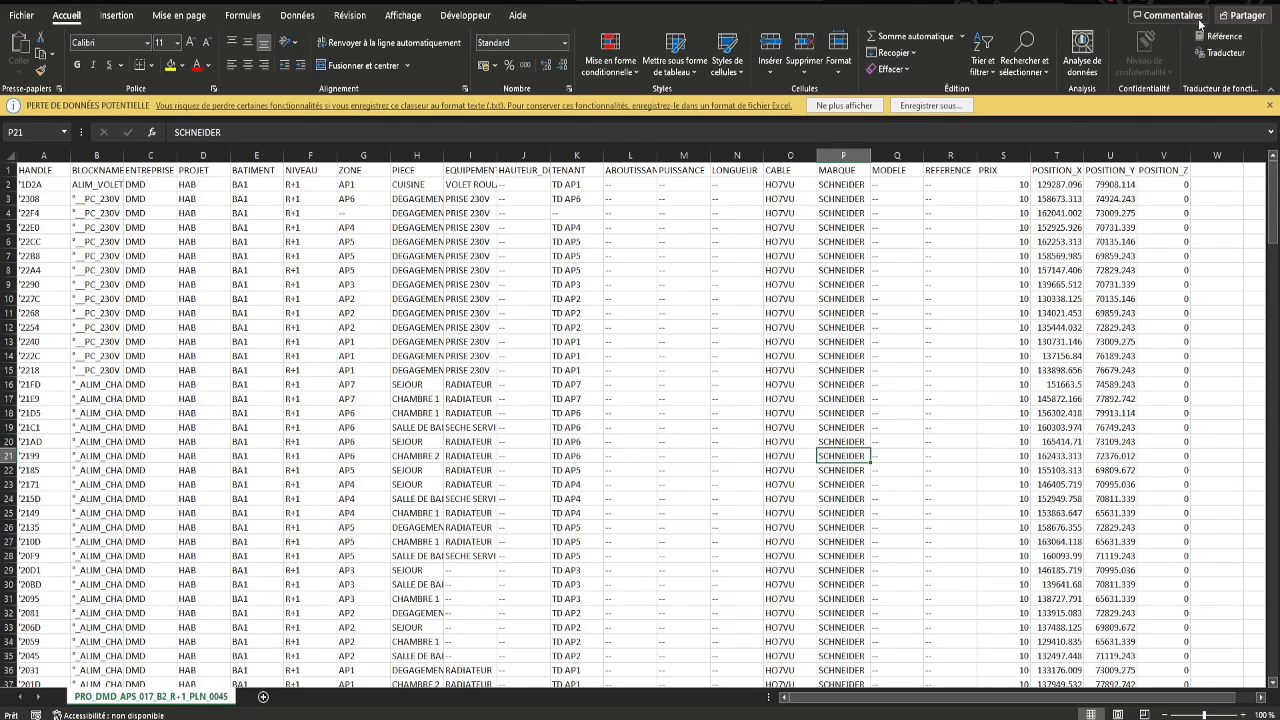
# Step: Leave the Excel workbook, look through the edited attribute text file in Notepad, and close it
pyautogui.click(1268, 5)
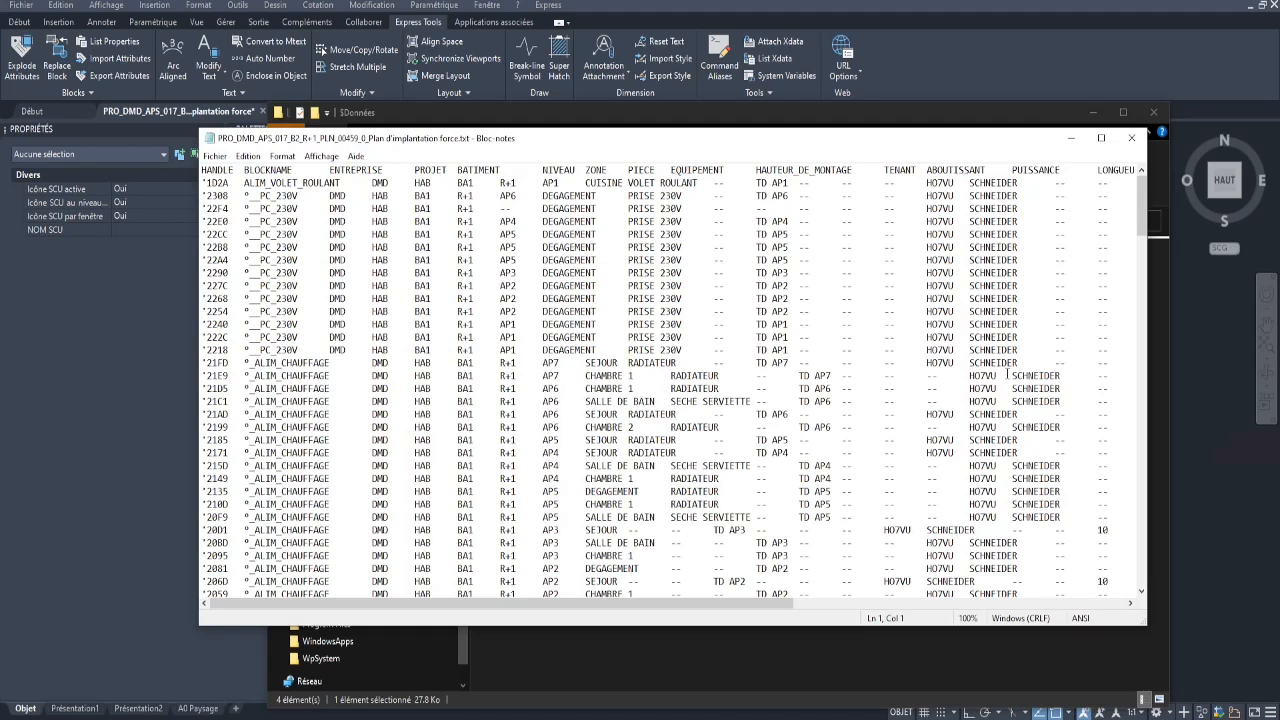
pyautogui.scroll(-20, 1027, 323)
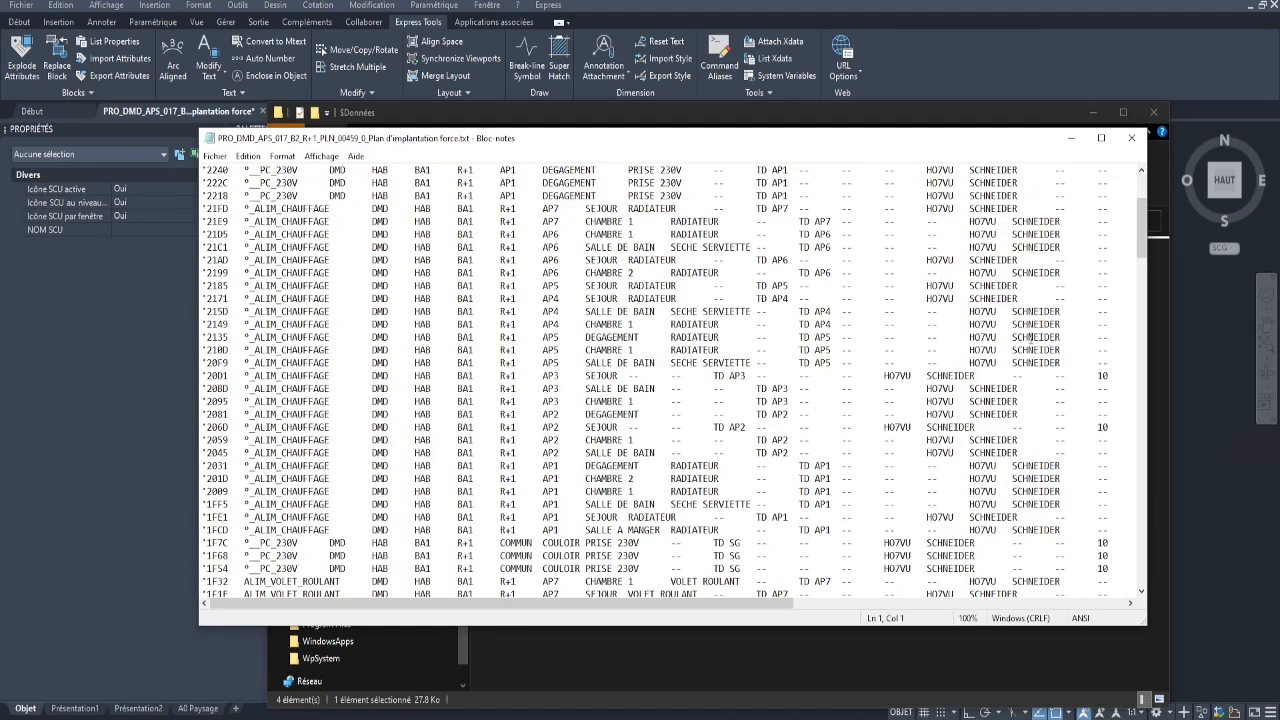
pyautogui.scroll(5, 1020, 398)
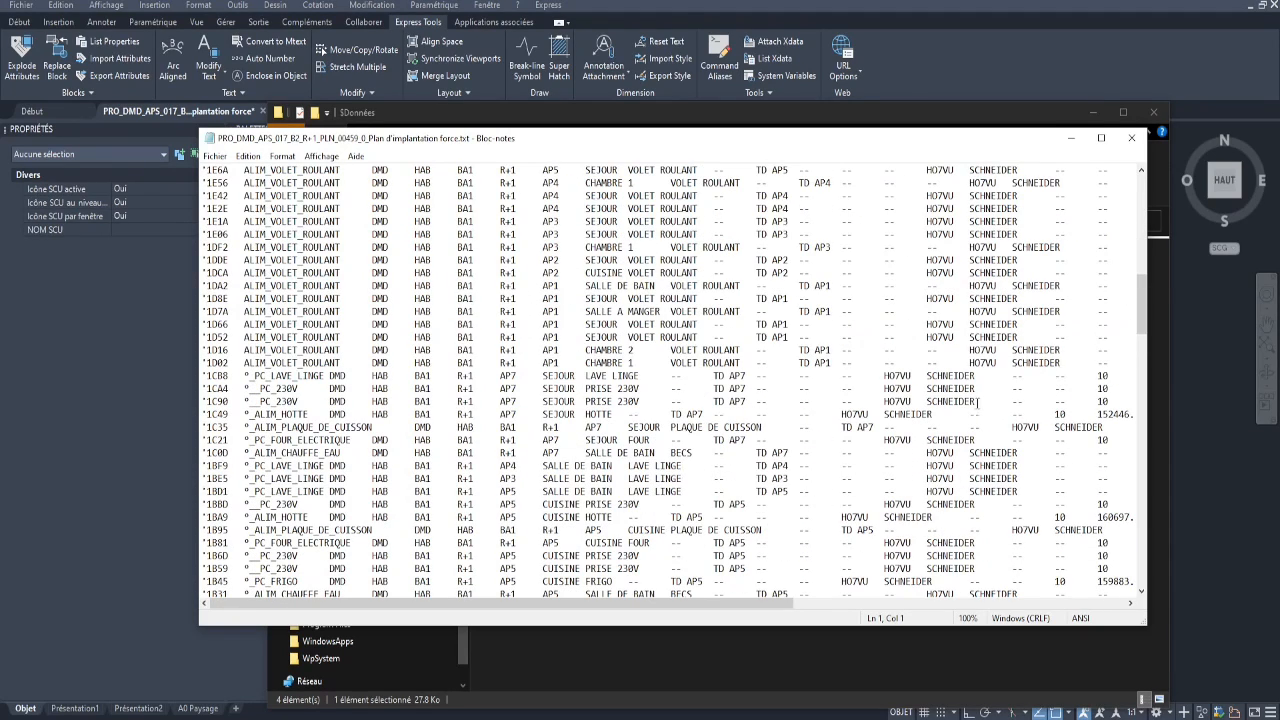
pyautogui.click(1131, 138)
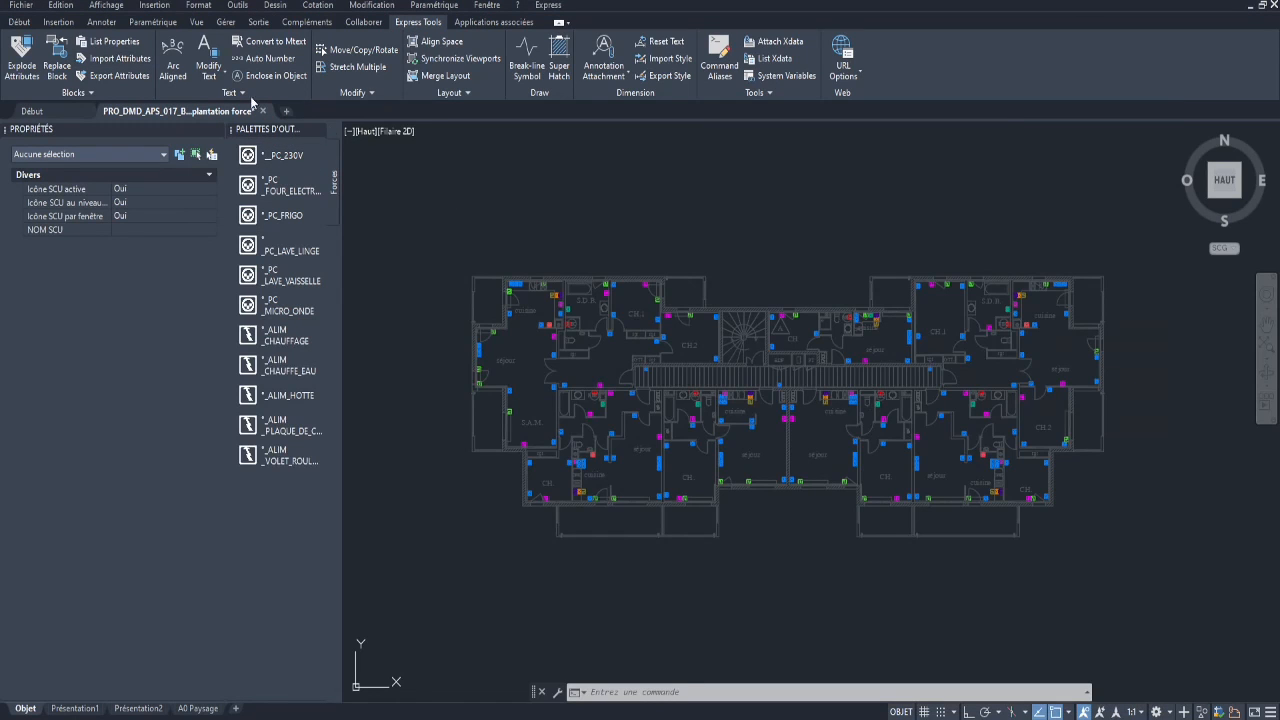
# Step: Import the block attributes from the edited "Plan d'implantation force.txt" into the plan and check the MARQUE attribute across all blocks
pyautogui.click(104, 65)
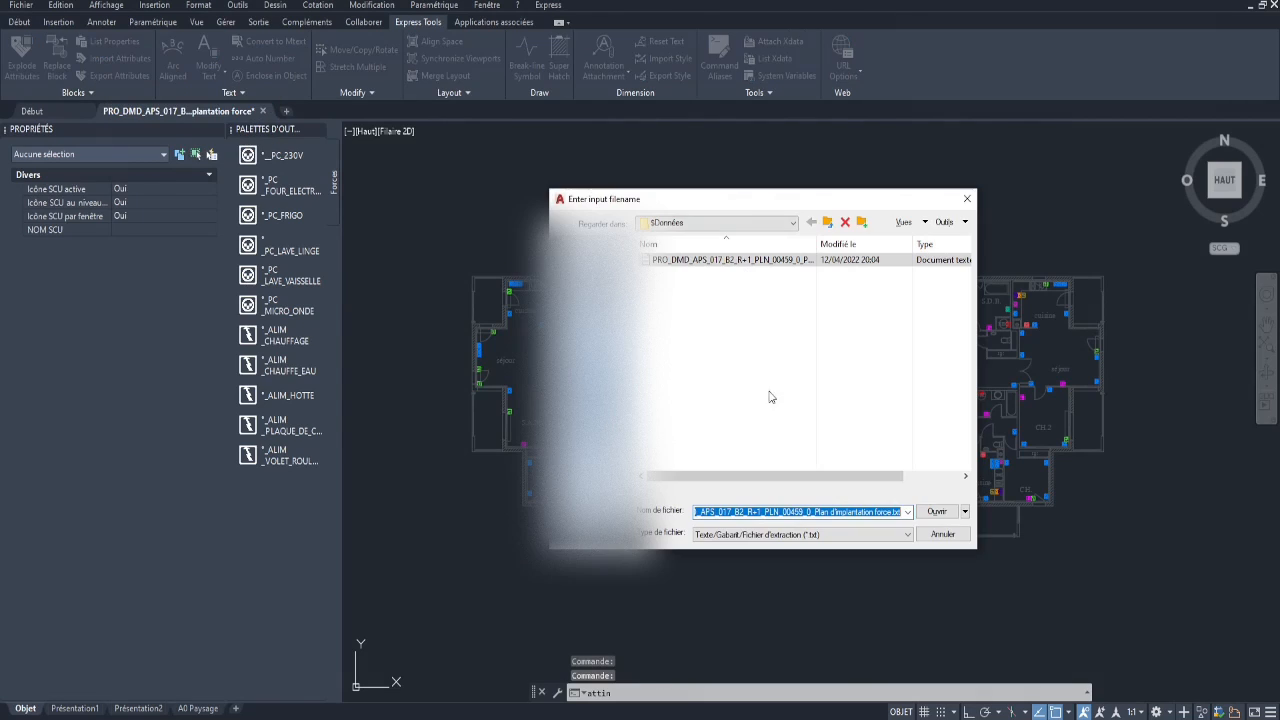
pyautogui.click(936, 512)
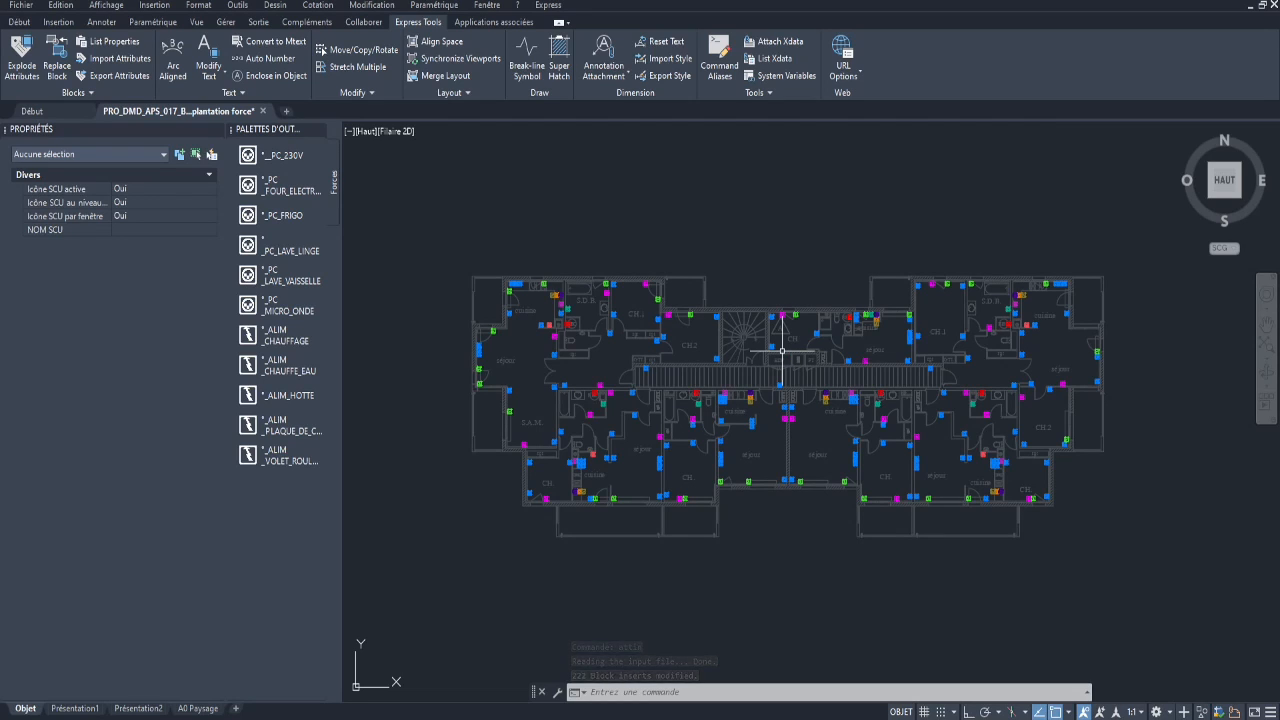
pyautogui.click(427, 228)
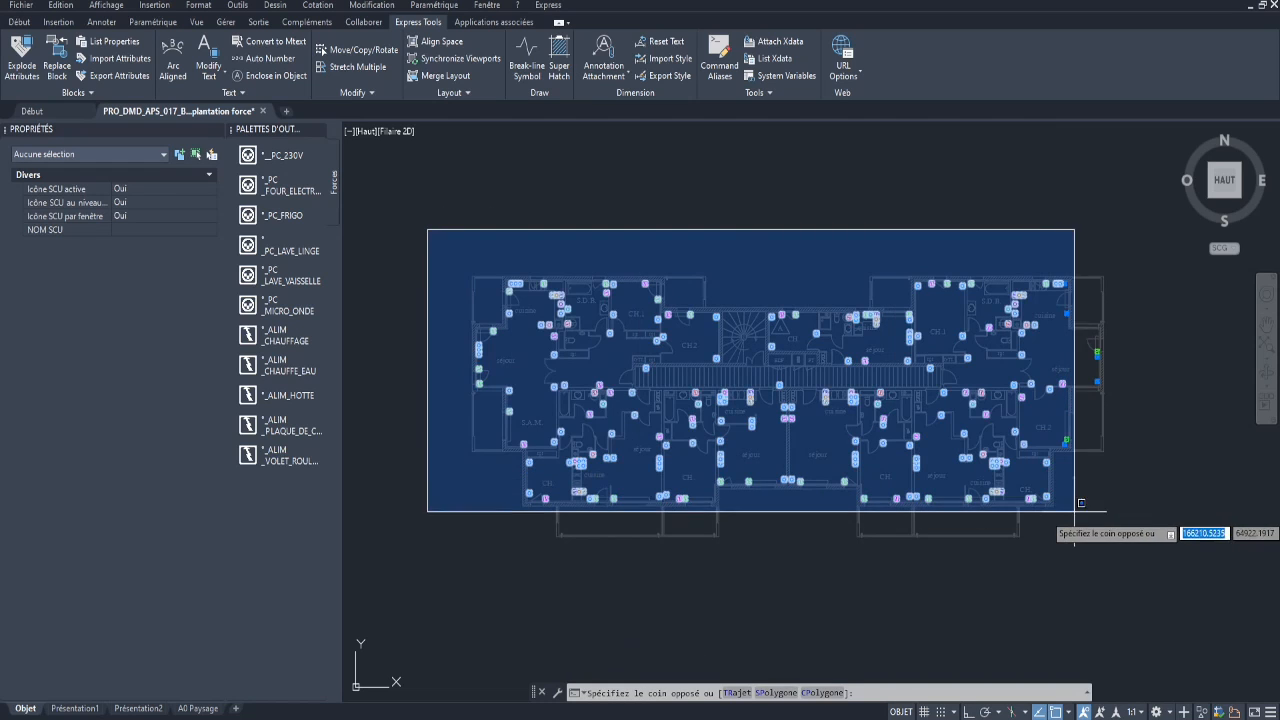
pyautogui.click(1116, 530)
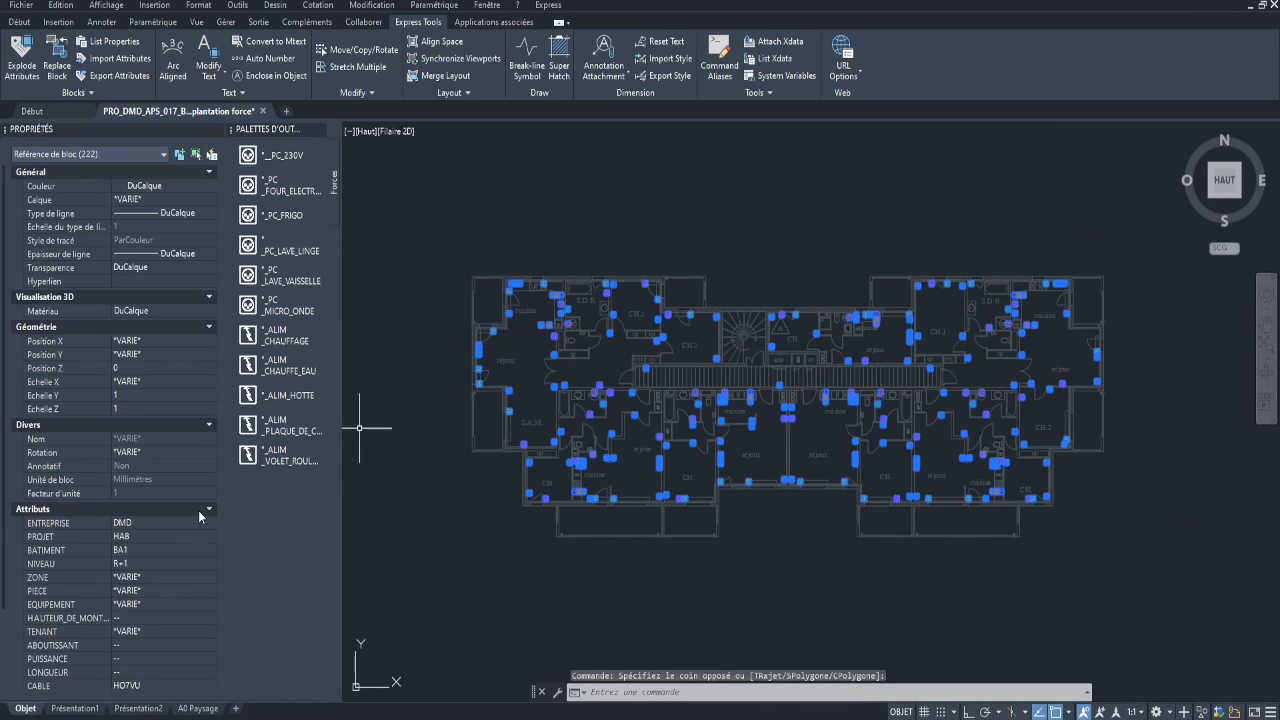
pyautogui.scroll(-3, 198, 510)
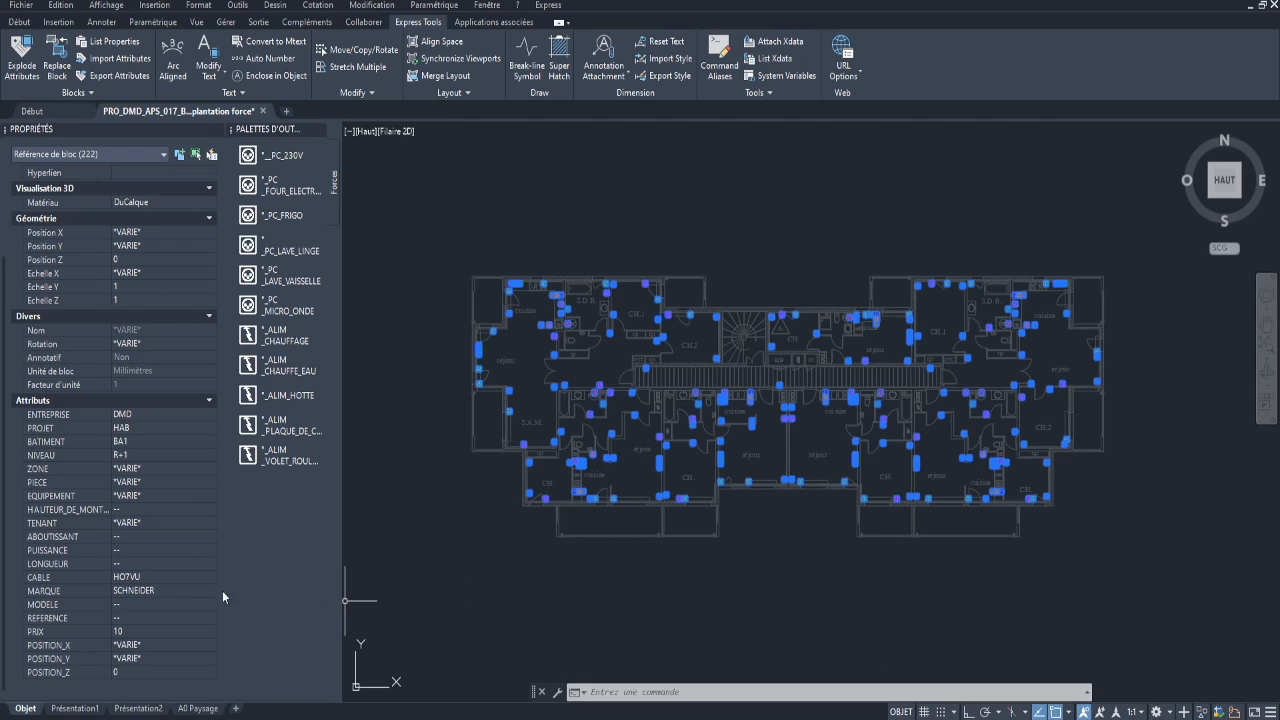
pyautogui.press('Escape')
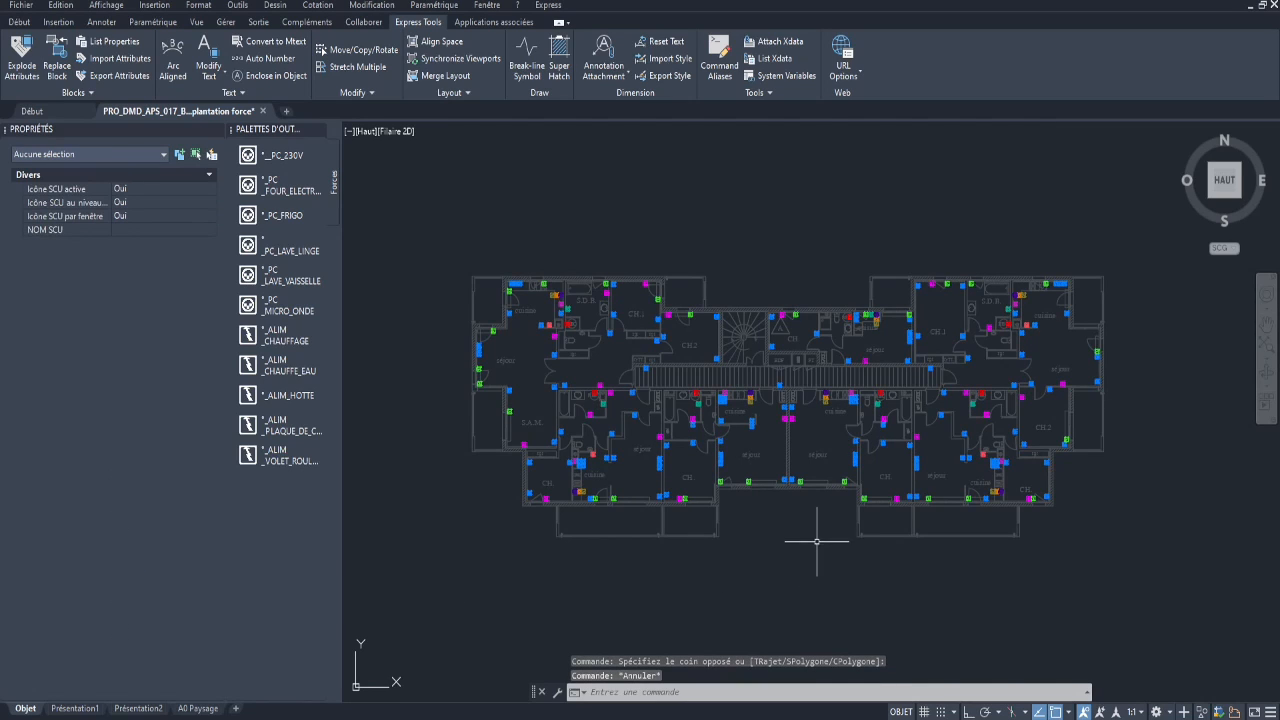
# Step: Load the ExcelAttribute_19.dll and ExcelDynamic.dll assemblies with NETLOAD
pyautogui.moveTo(809, 318); pyautogui.dragTo(764, 344, button='middle')
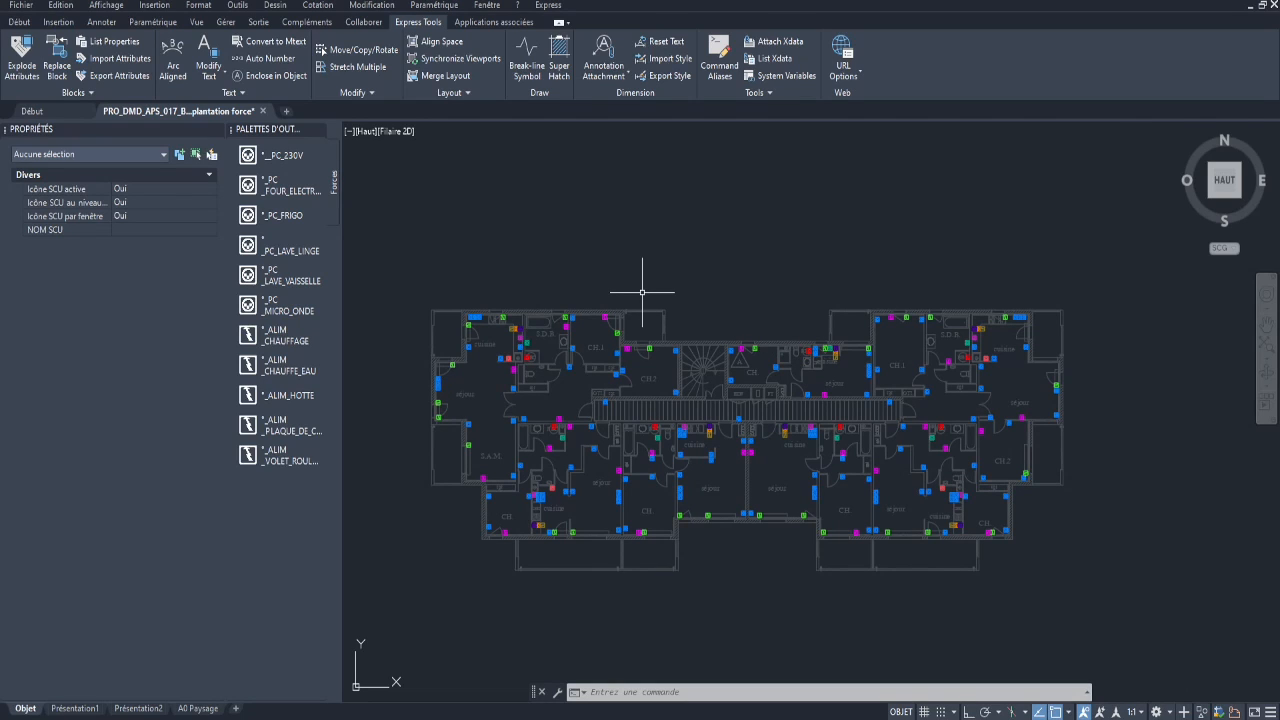
pyautogui.write('NETLOA')
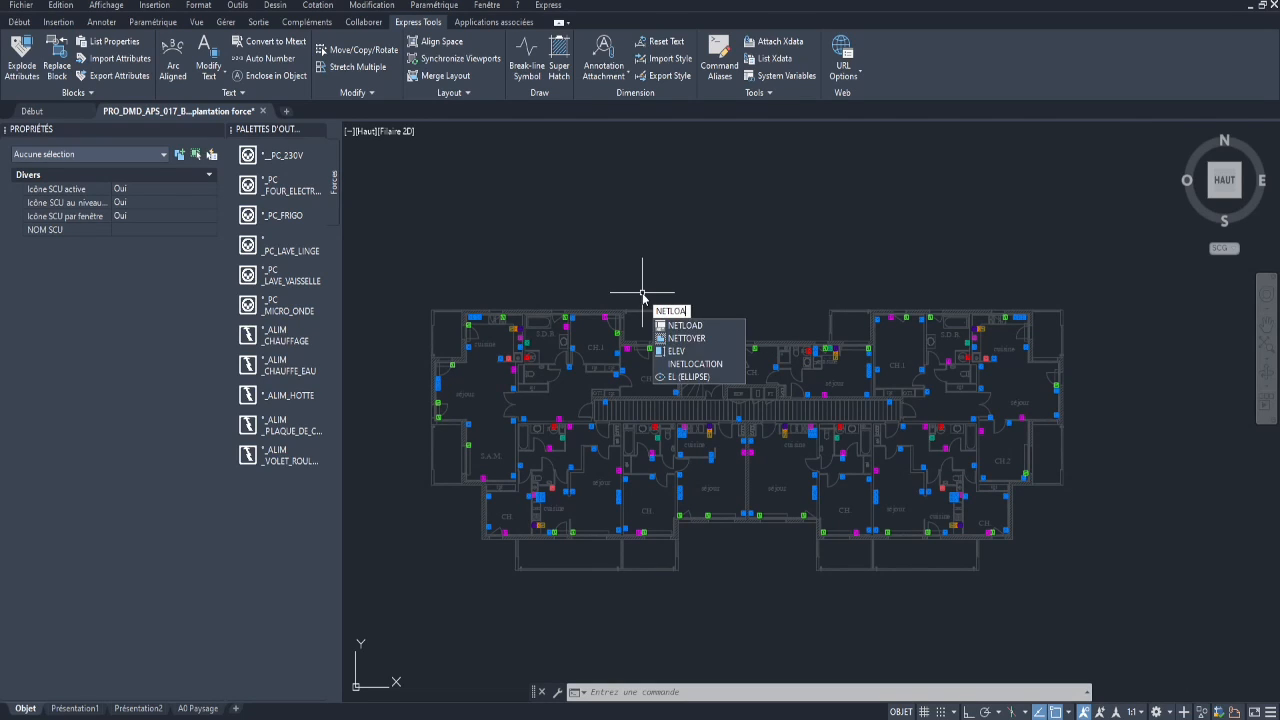
pyautogui.write('D')
pyautogui.press('Return')
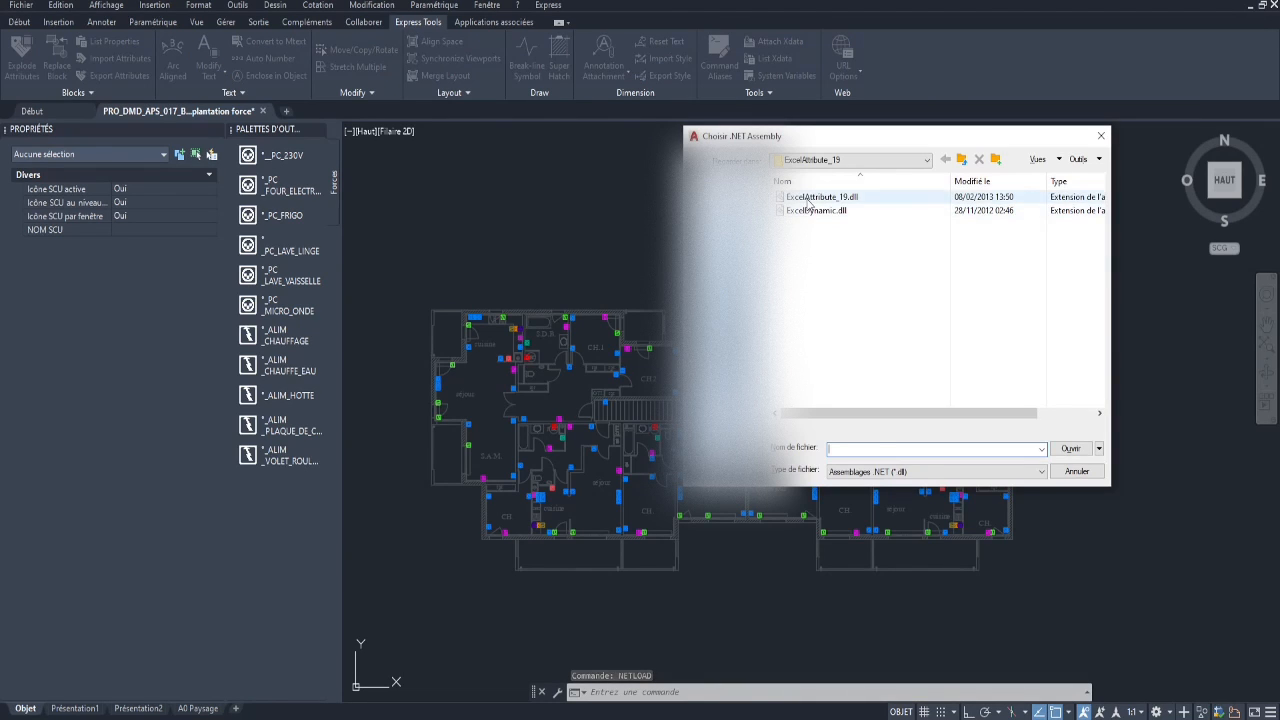
pyautogui.click(809, 198)
pyautogui.doubleClick(809, 198)
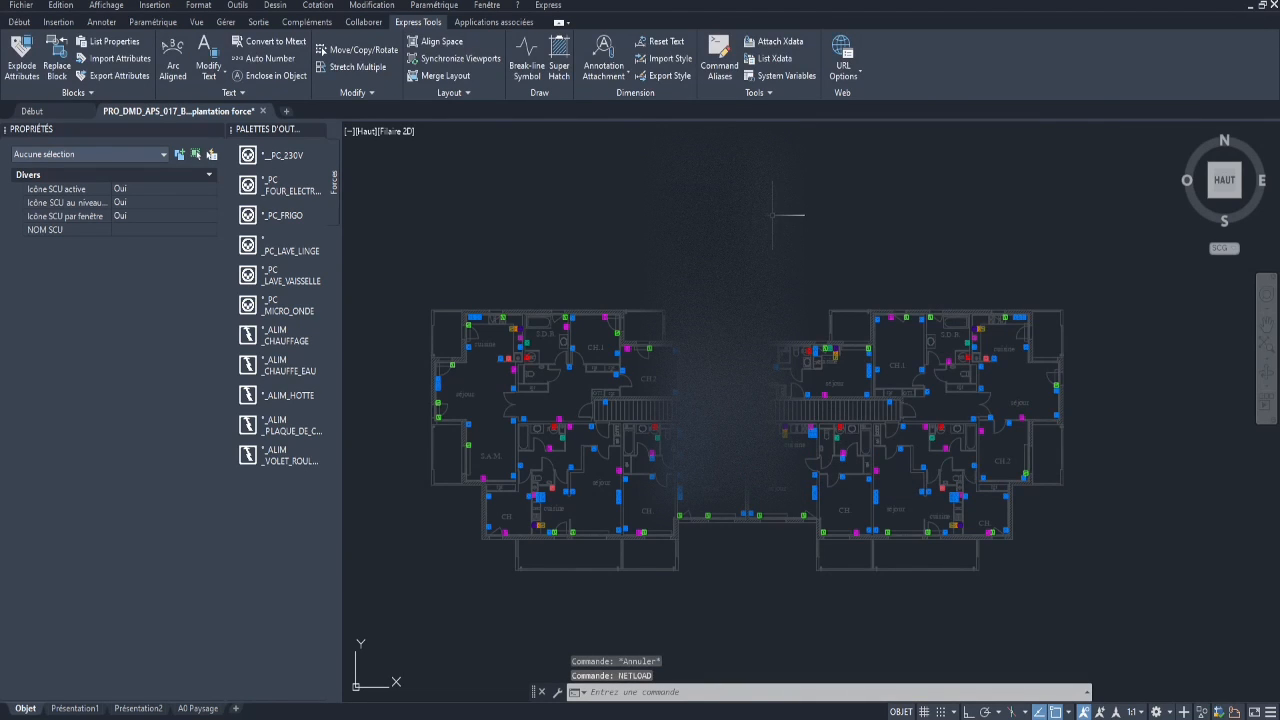
pyautogui.press('Return')
pyautogui.click(810, 211)
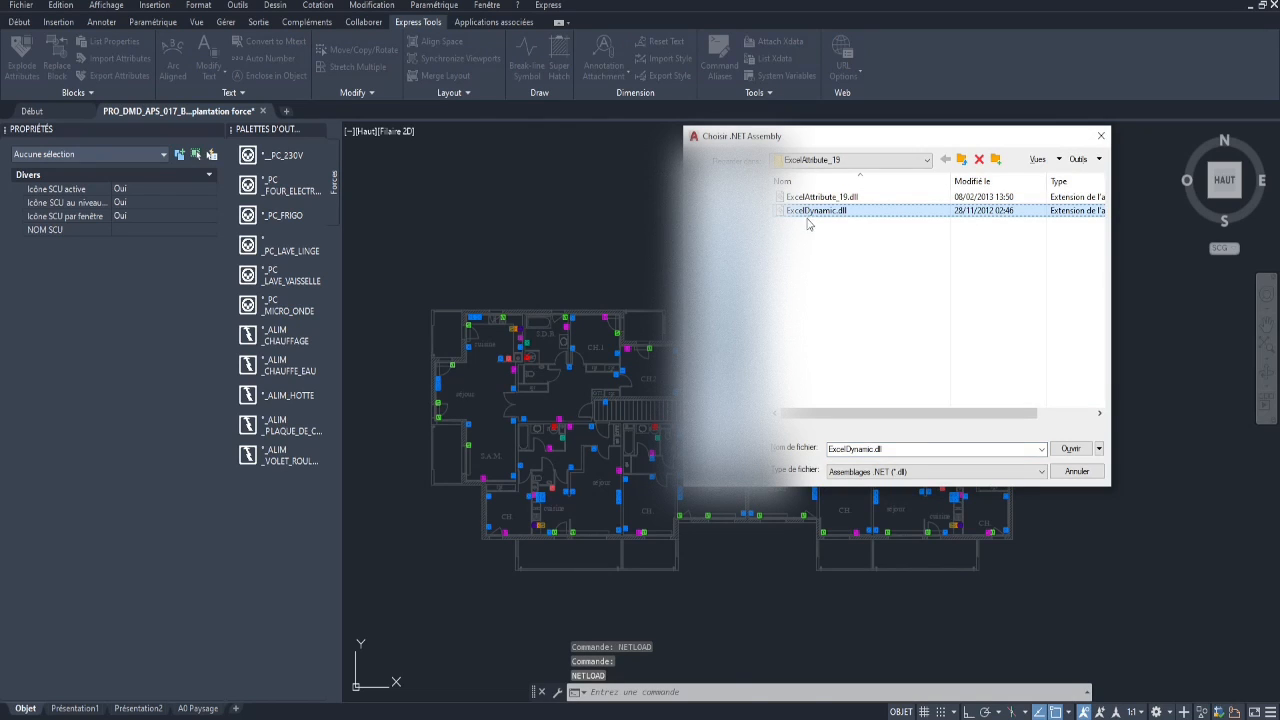
pyautogui.press('Return')
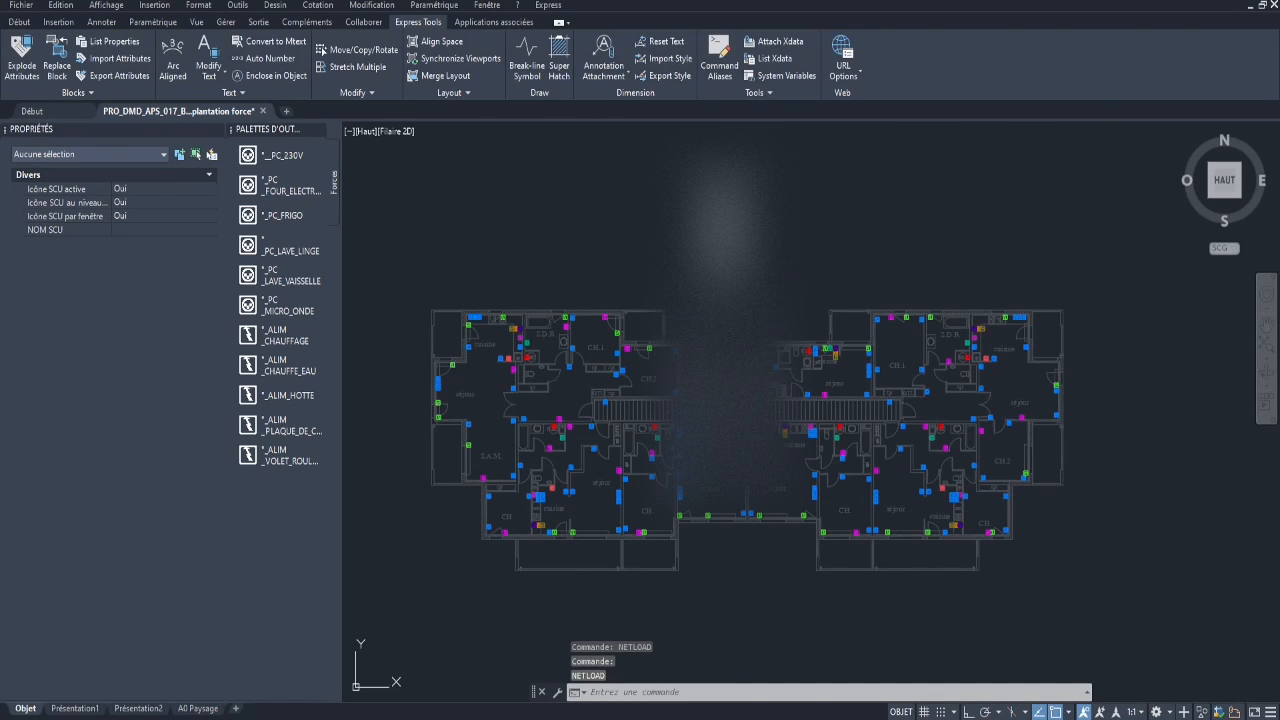
# Step: Extract the attributes of all plan blocks with EATT to $Données, adding V2 to the "Plan d'implantation force" file name, and open the resulting Excel file
pyautogui.write('EATT')
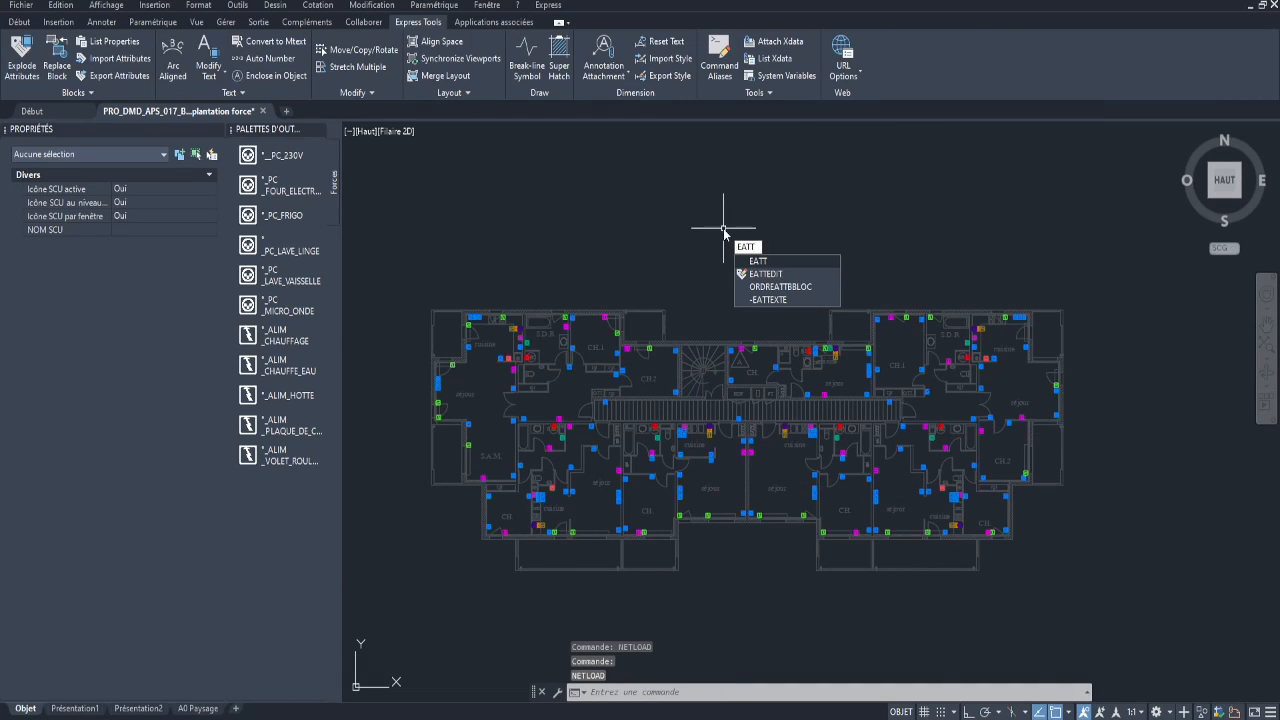
pyautogui.press('Return')
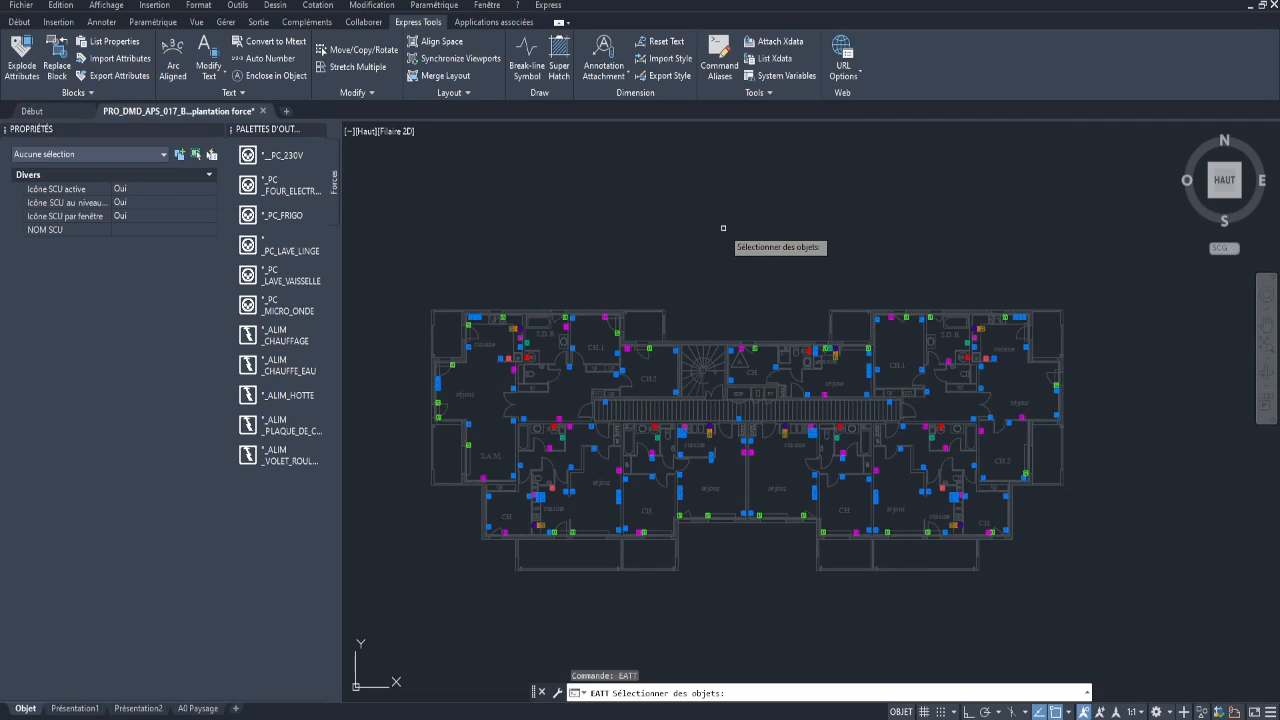
pyautogui.click(397, 263)
pyautogui.click(1074, 558)
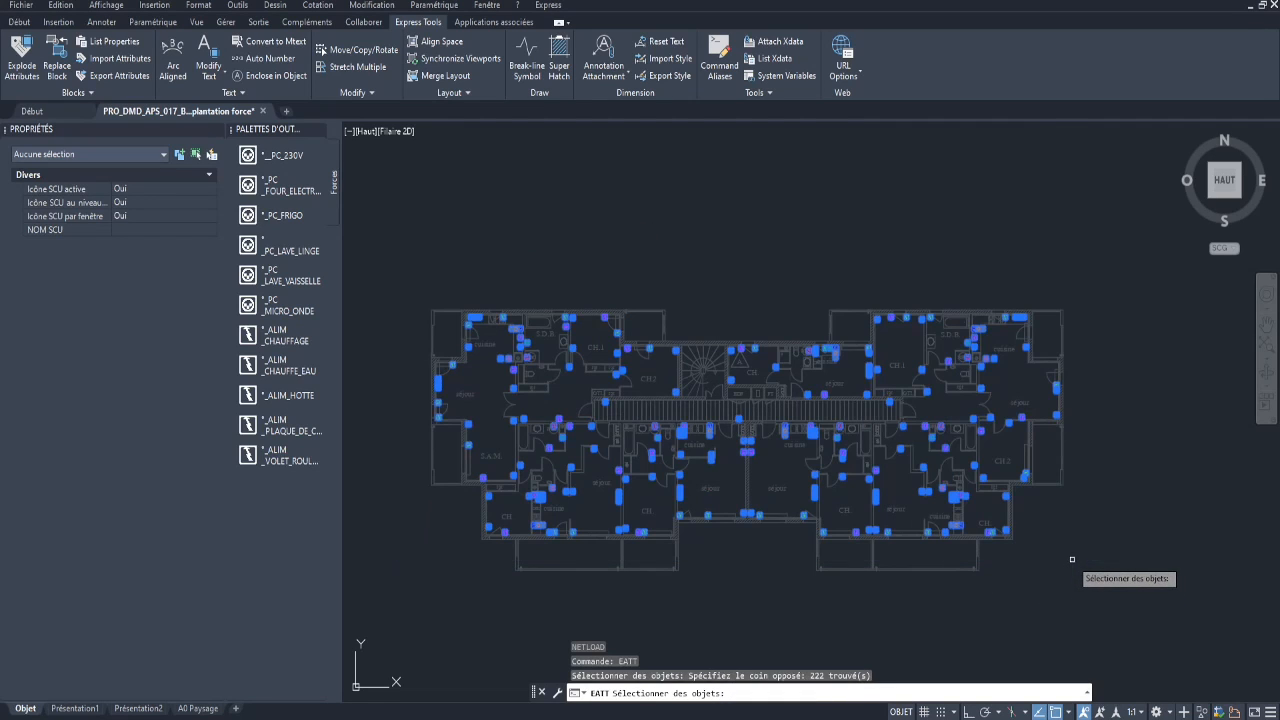
pyautogui.press('Return')
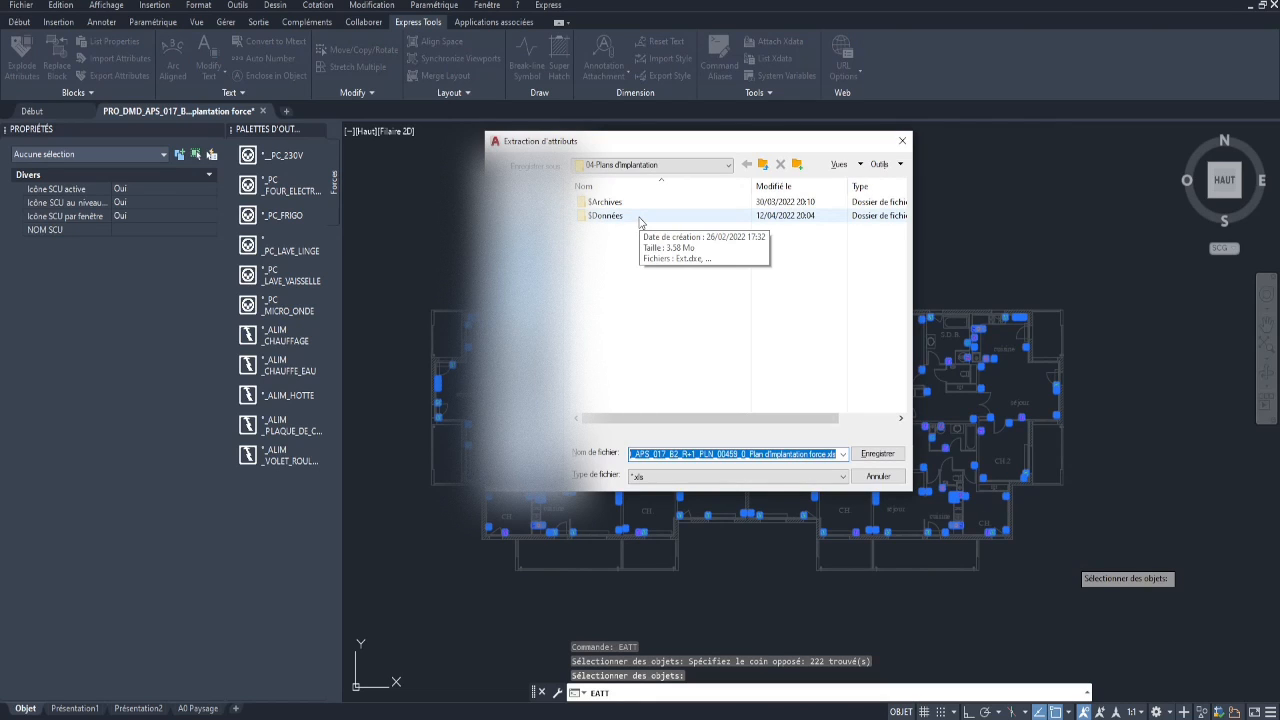
pyautogui.doubleClick(639, 217)
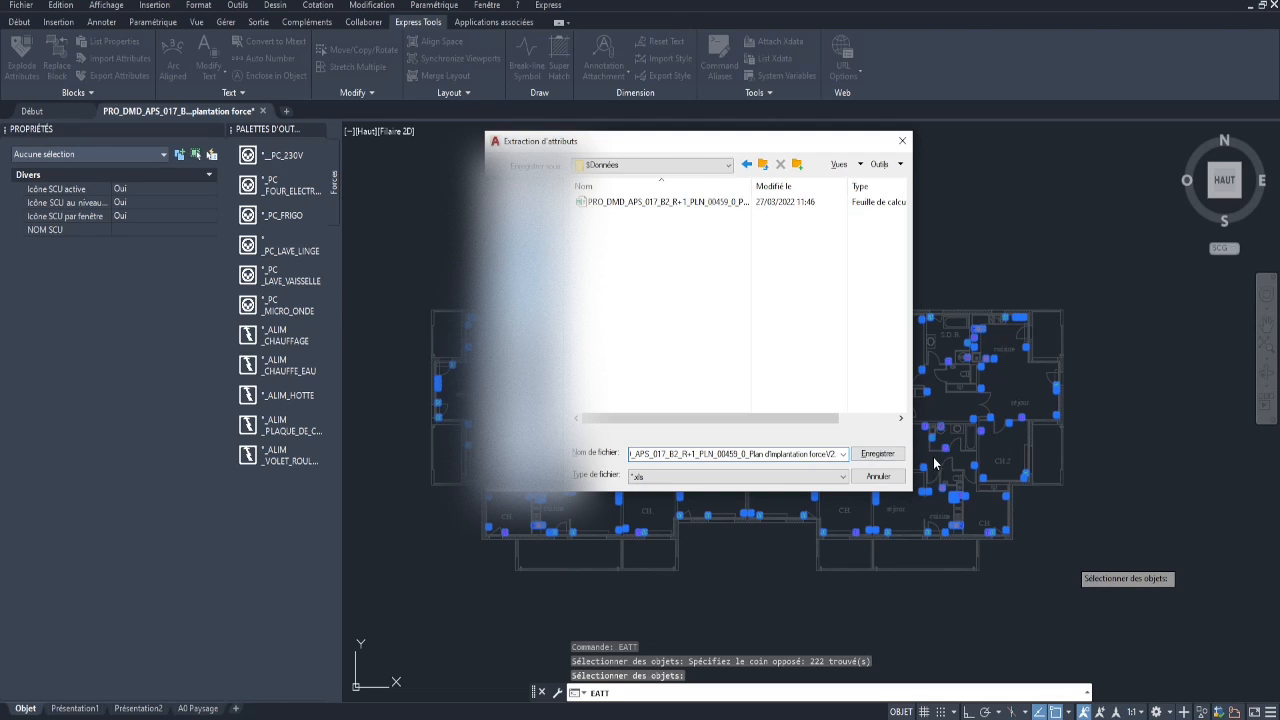
pyautogui.click(894, 458)
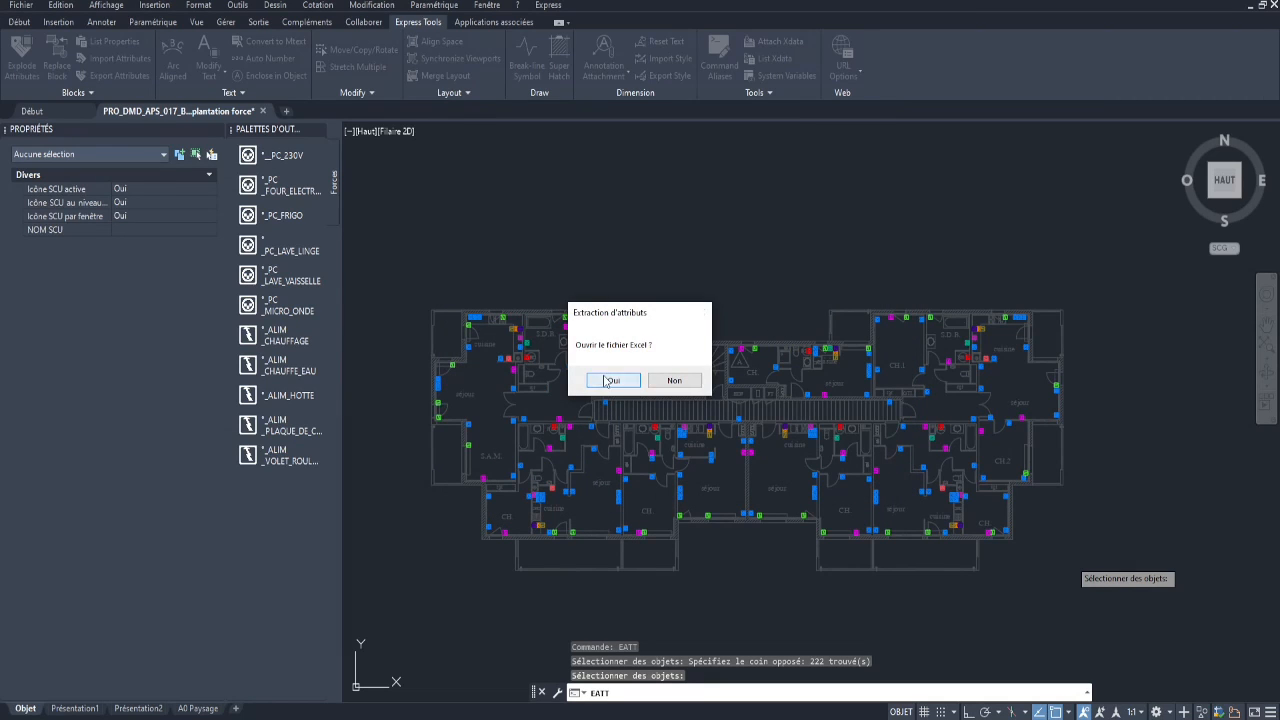
pyautogui.click(610, 380)
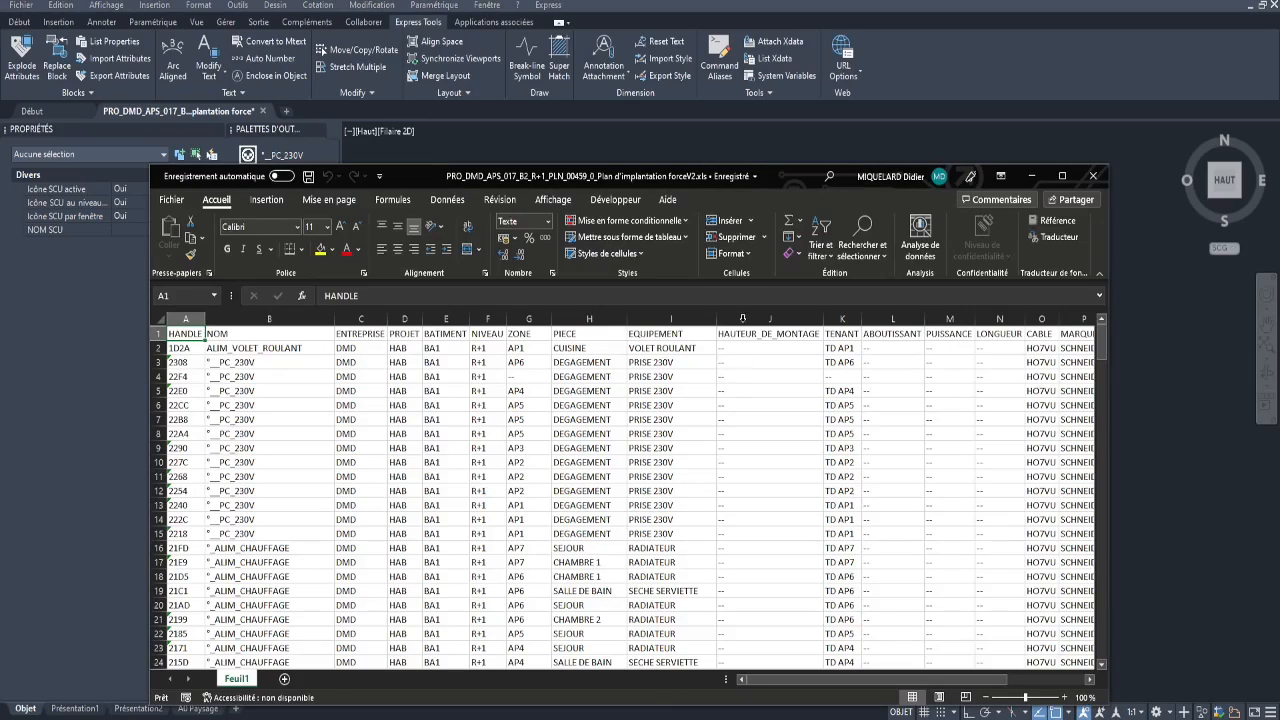
# Step: Fill the whole MARQUE column with LEGRAND from P2 down to the end of the data, and save and close the workbook
pyautogui.doubleClick(792, 177)
pyautogui.moveTo(1271, 152)
pyautogui.mouseDown()
pyautogui.moveTo(1257, 632)
pyautogui.moveTo(1270, 150)
pyautogui.mouseUp()
pyautogui.click(929, 167)
pyautogui.hotkey('ctrl', 'c')
pyautogui.moveTo(929, 170); pyautogui.dragTo(927, 704)
pyautogui.hotkey('ctrl', 'v')
pyautogui.click(904, 361)
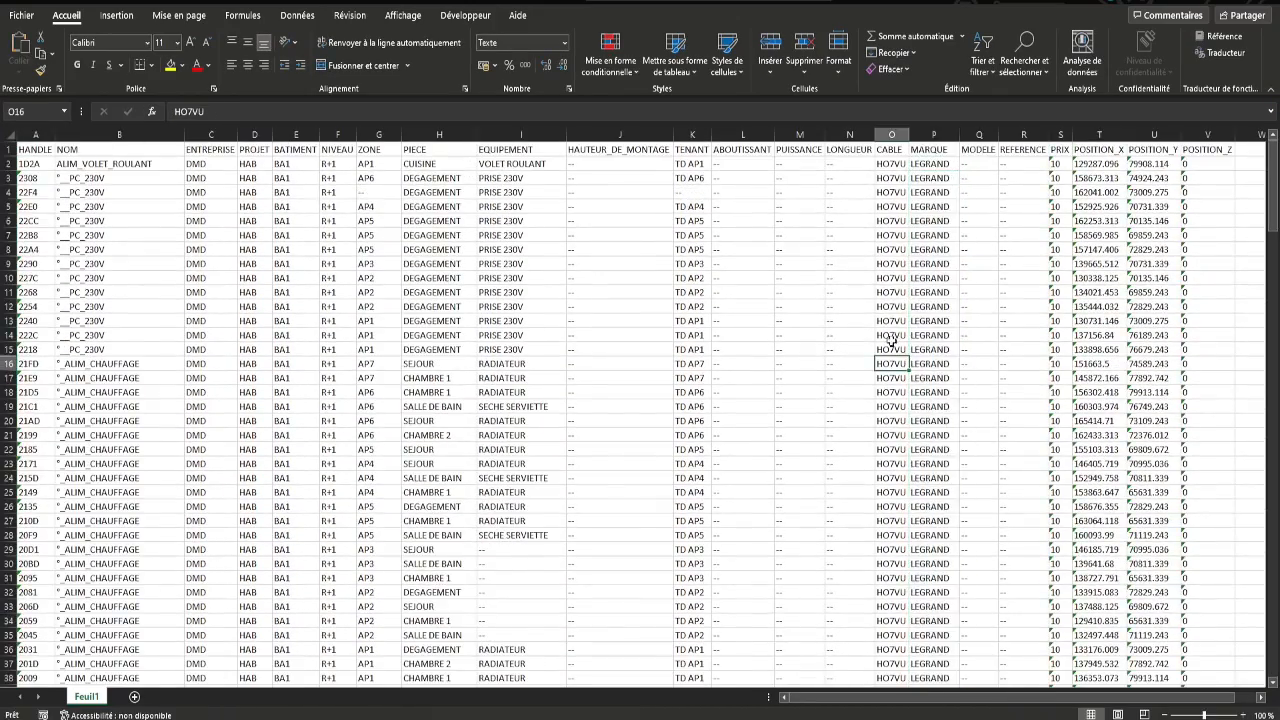
pyautogui.hotkey('ctrl', 's')
pyautogui.click(1265, 2)
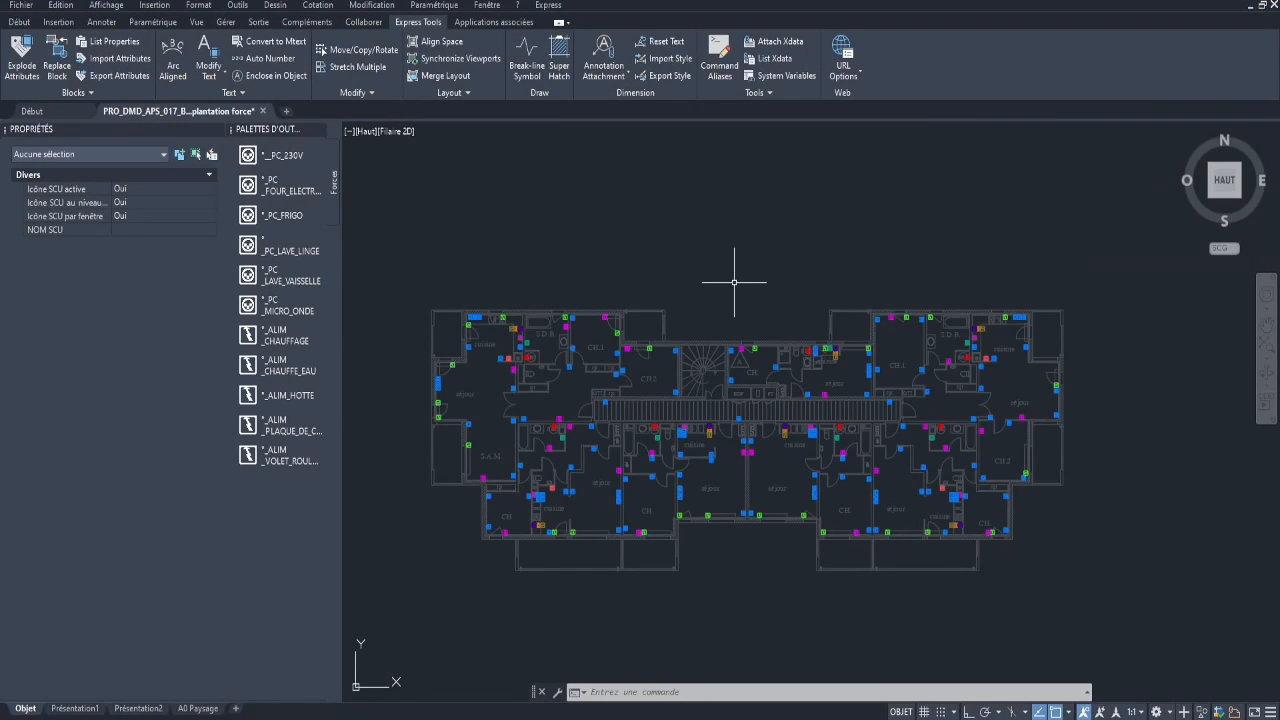
# Step: Import the edited attributes into the drawing with IATT from "Plan d'implantation forceV2.xls" in the $Données folder
pyautogui.write('IA')
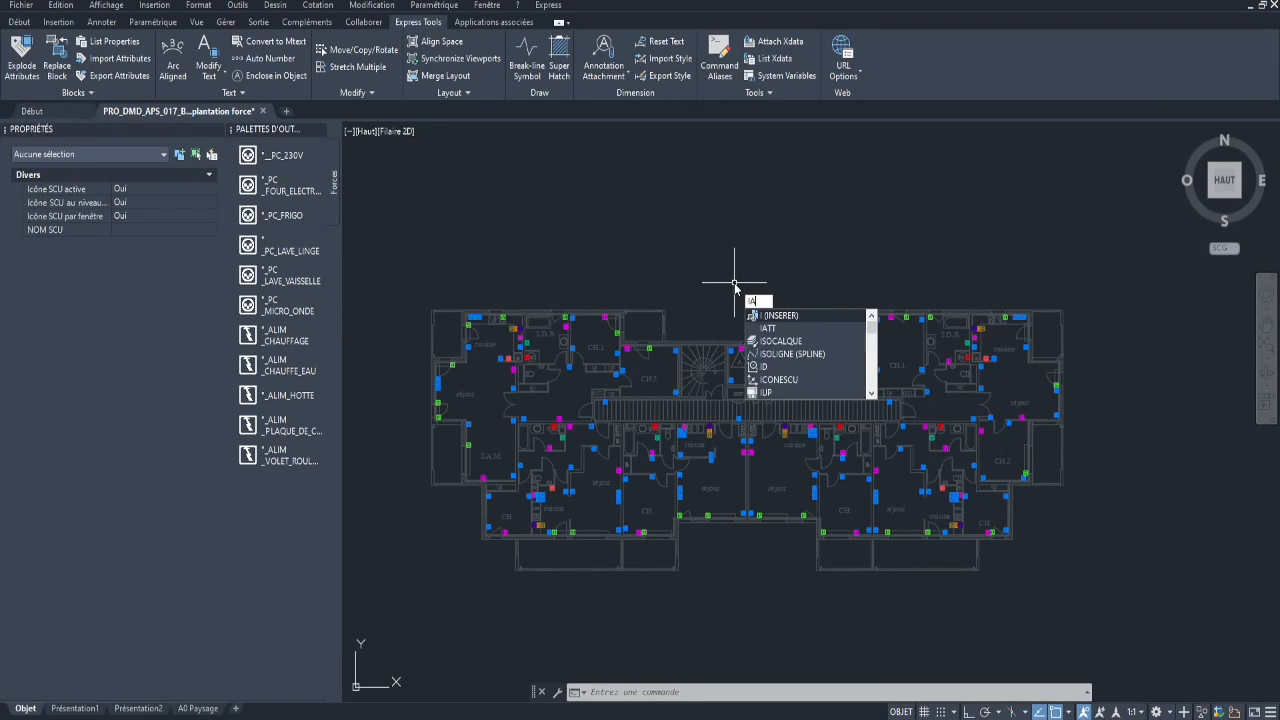
pyautogui.write('TT')
pyautogui.press('Return')
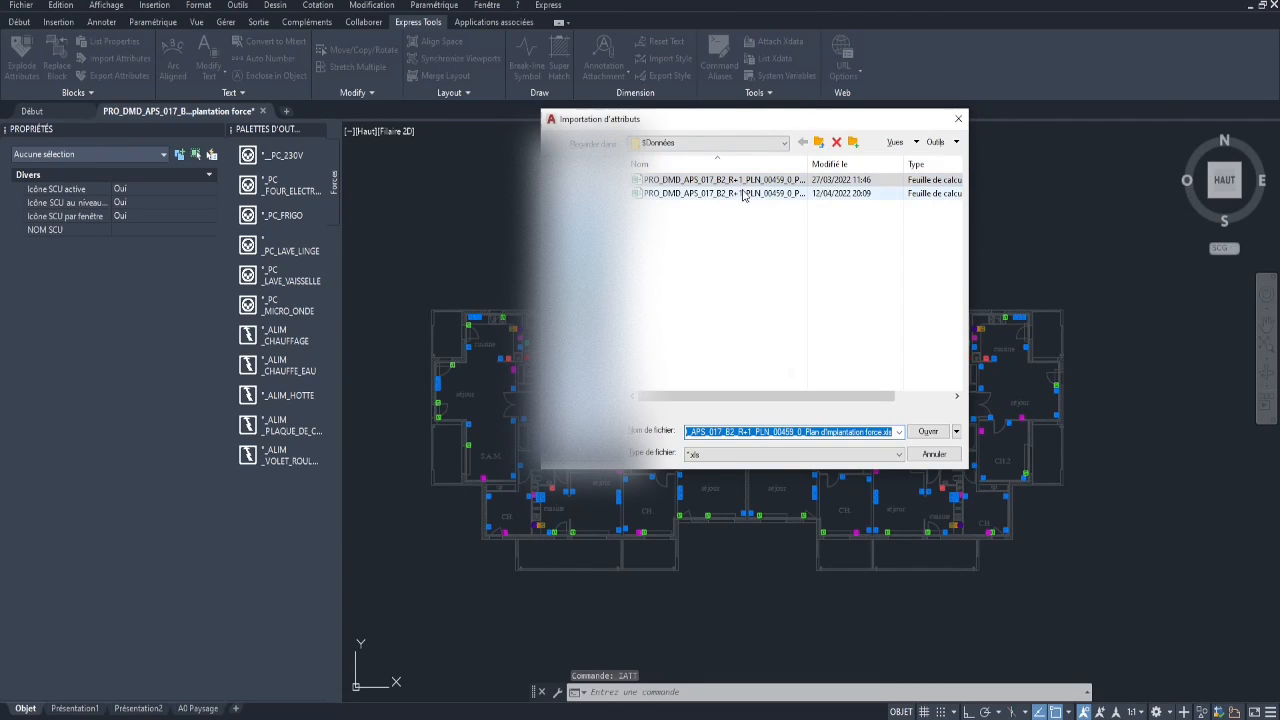
pyautogui.moveTo(806, 168); pyautogui.dragTo(918, 166)
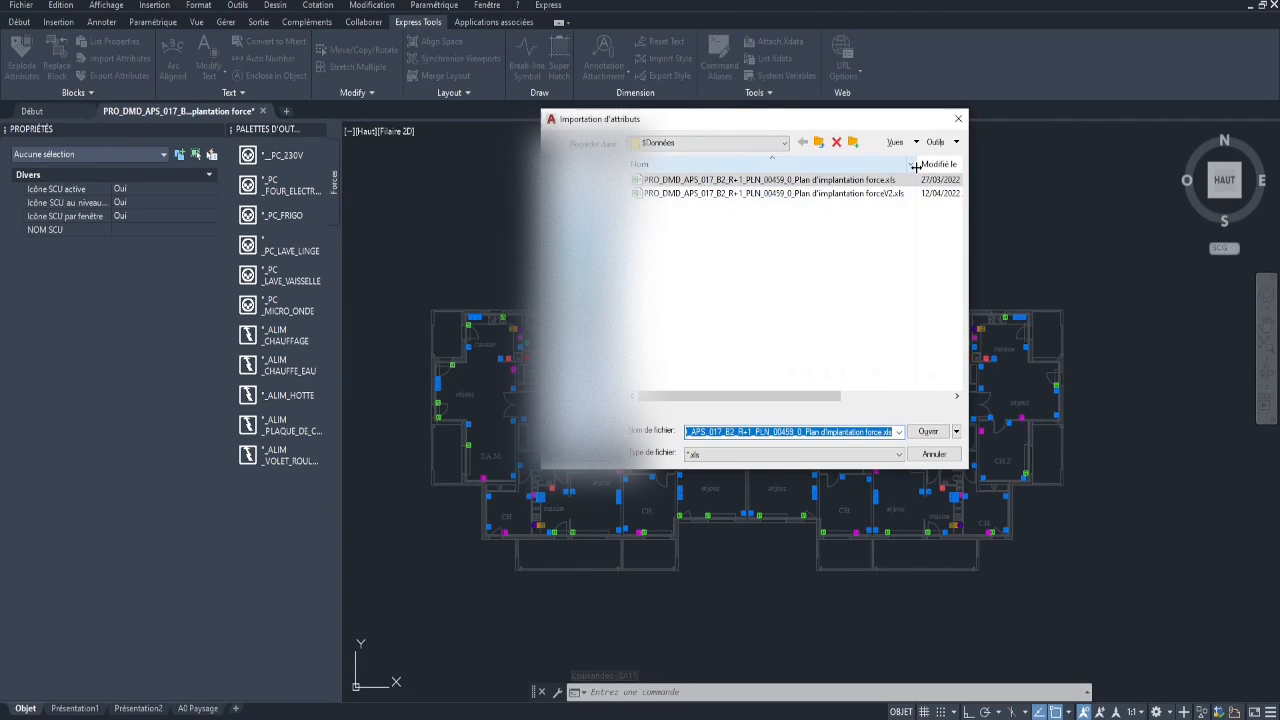
pyautogui.click(866, 193)
pyautogui.click(925, 431)
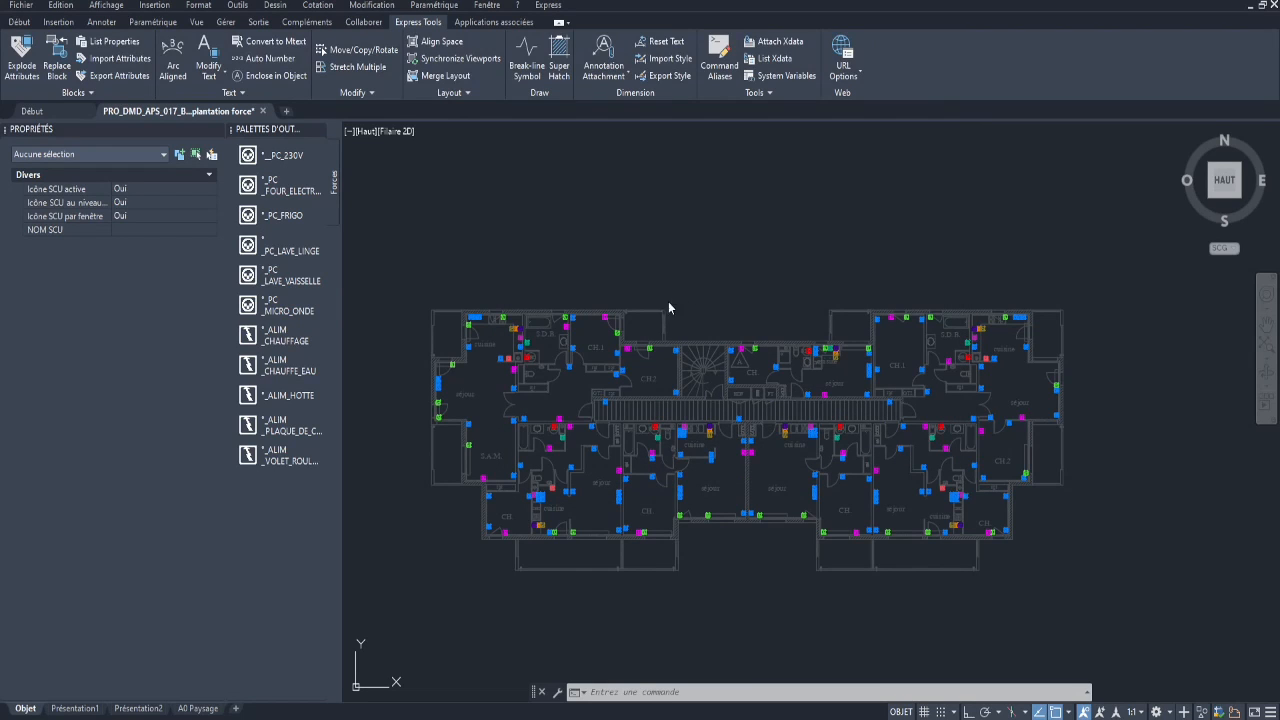
# Step: Select all blocks on the plan and check their MARQUE attribute in the properties
pyautogui.click(409, 256)
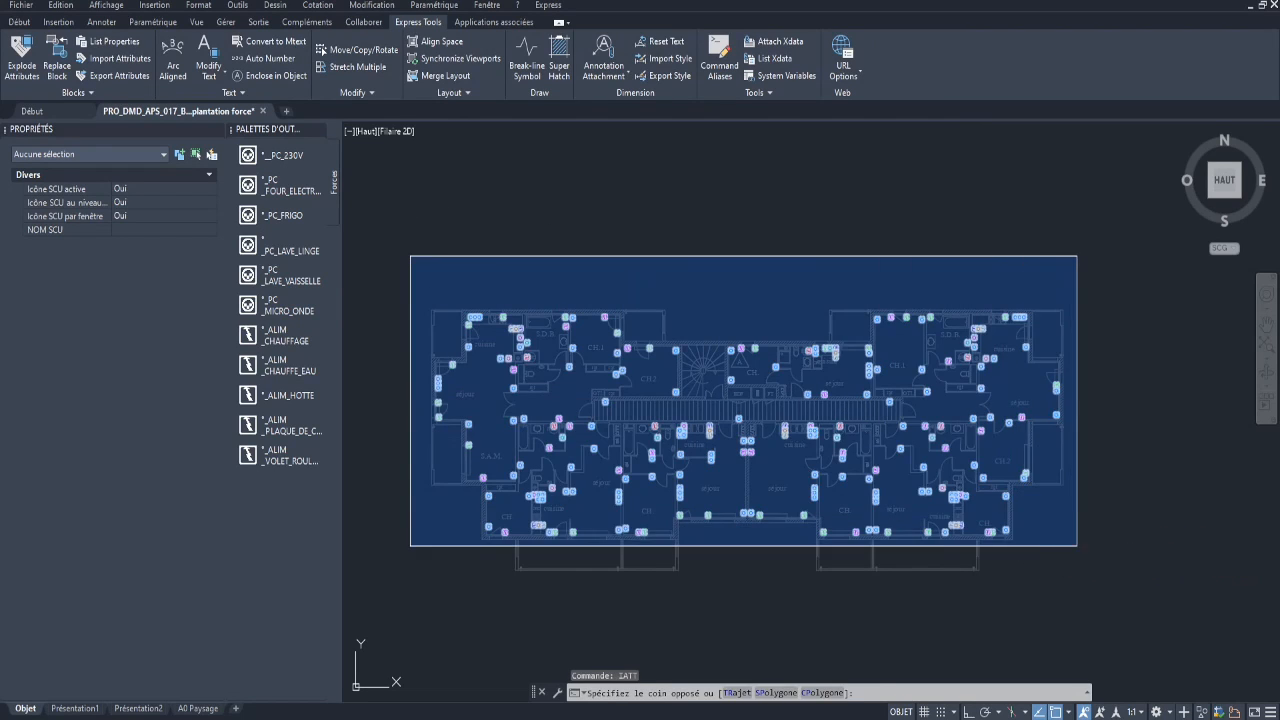
pyautogui.click(1110, 545)
pyautogui.scroll(-3, 170, 627)
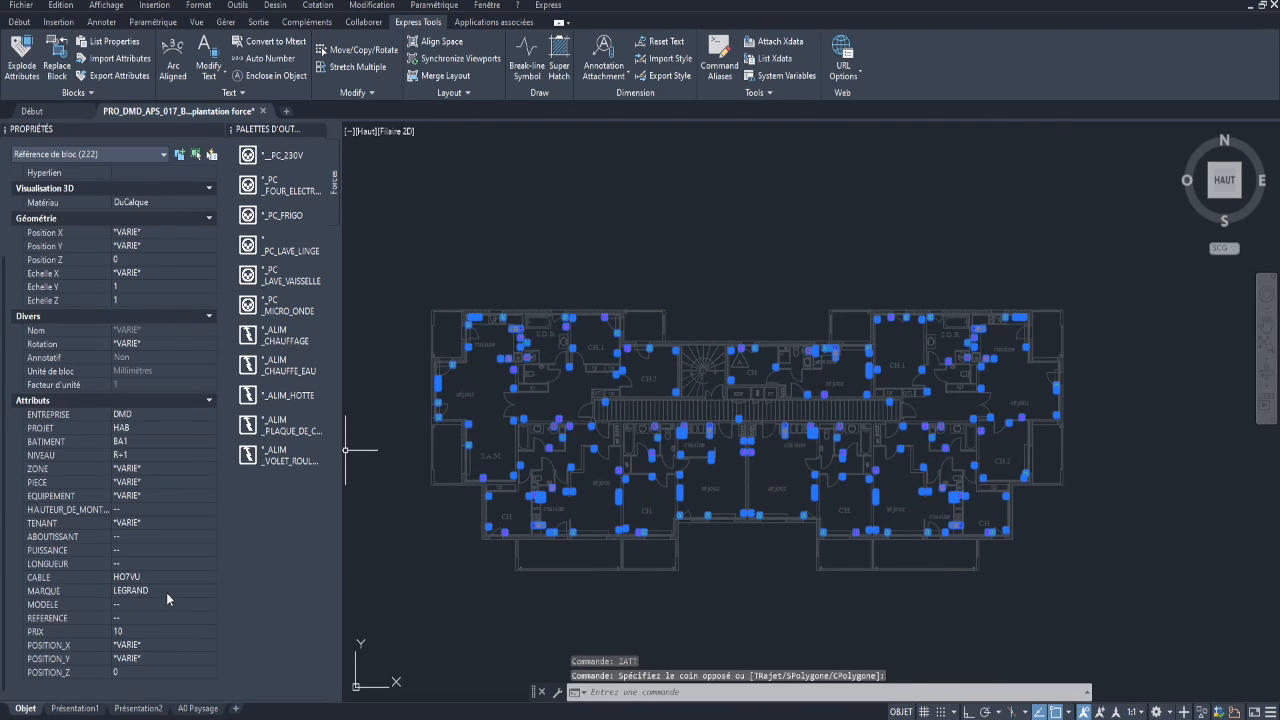